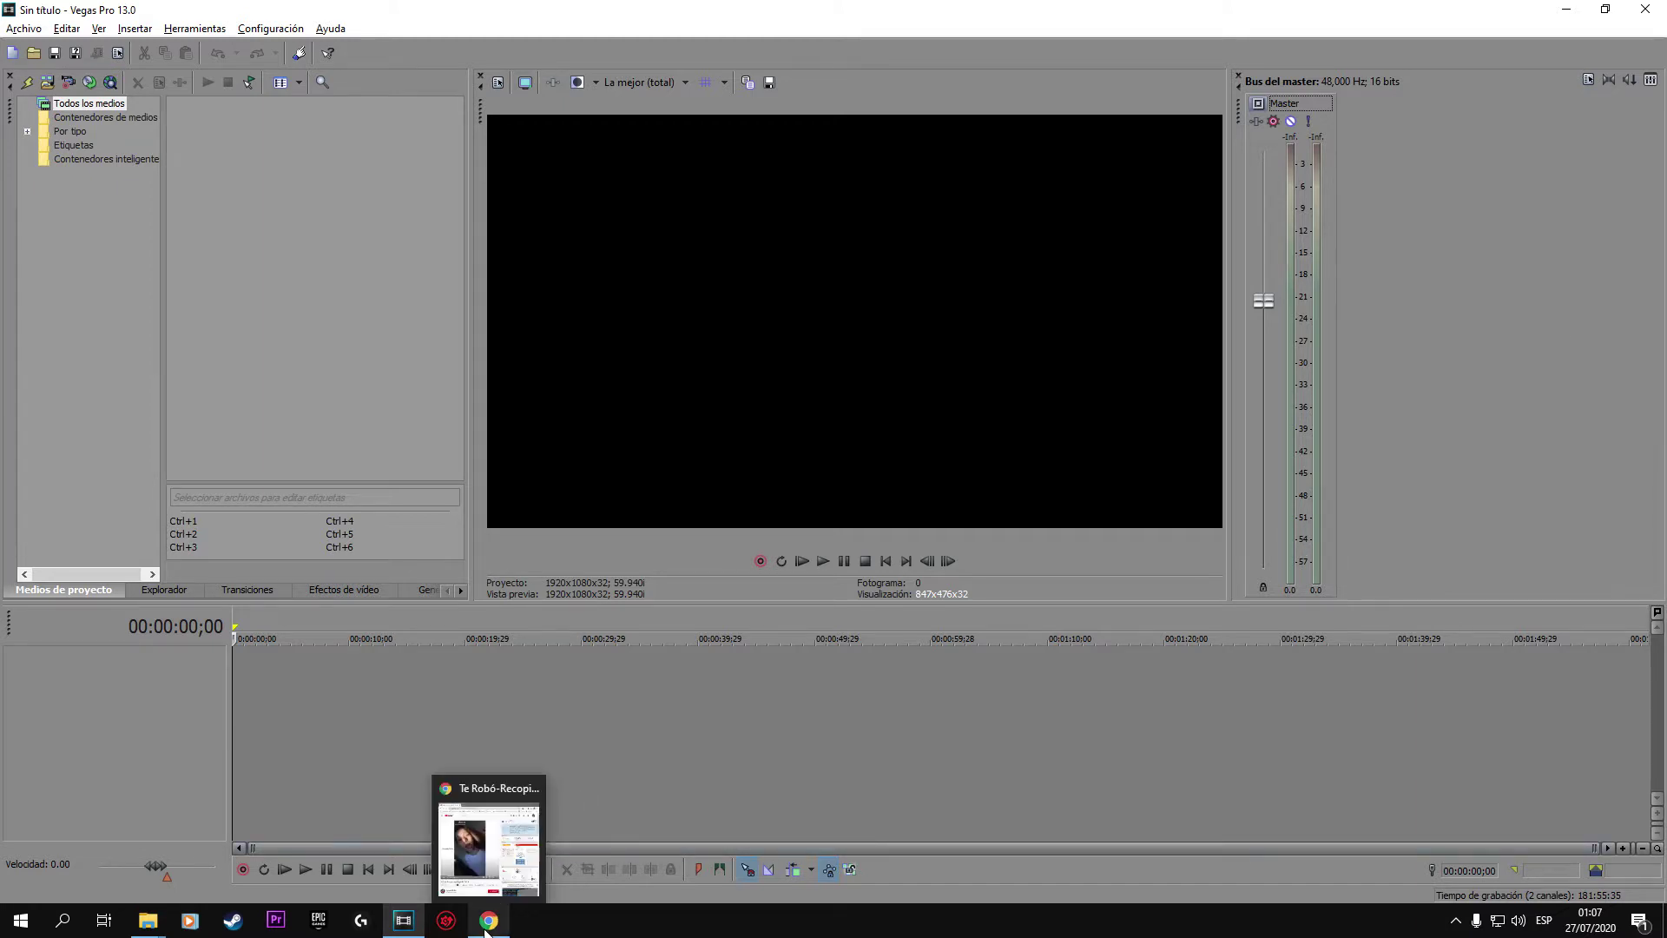
Switch to Chrome to view the Te Robó video page.
left_click(484, 825)
left_click(742, 560)
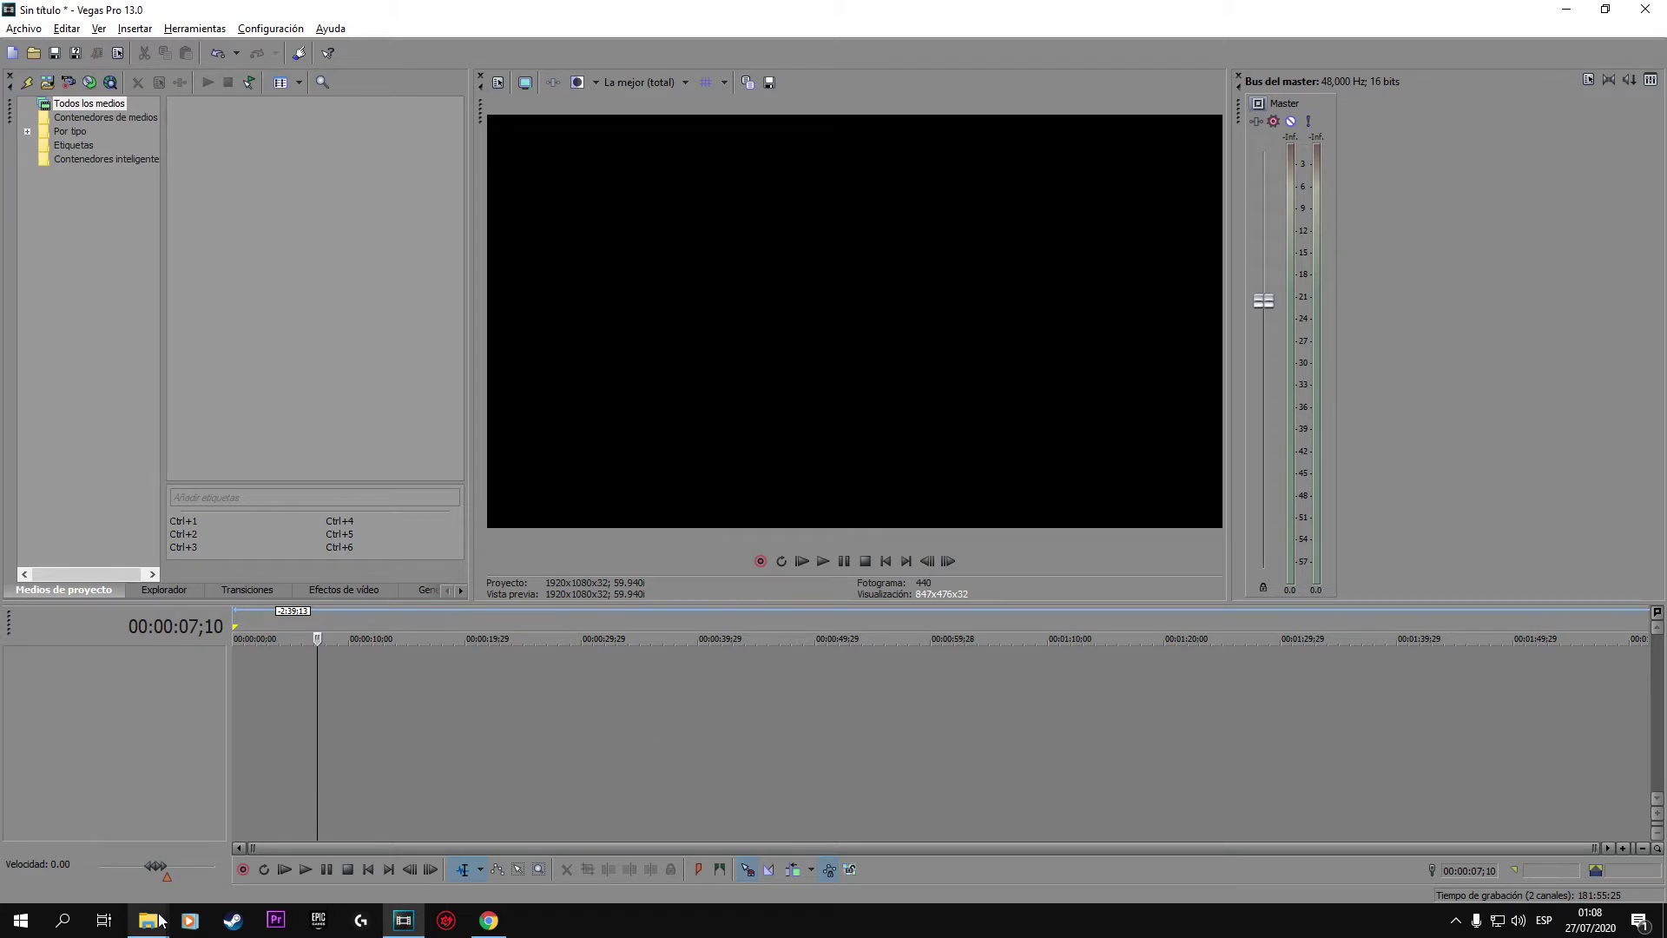
Import TE ROBO .mp3 from the Documents folder onto a new audio track at the start of the Vegas Pro timeline.
mouse_move(161, 919)
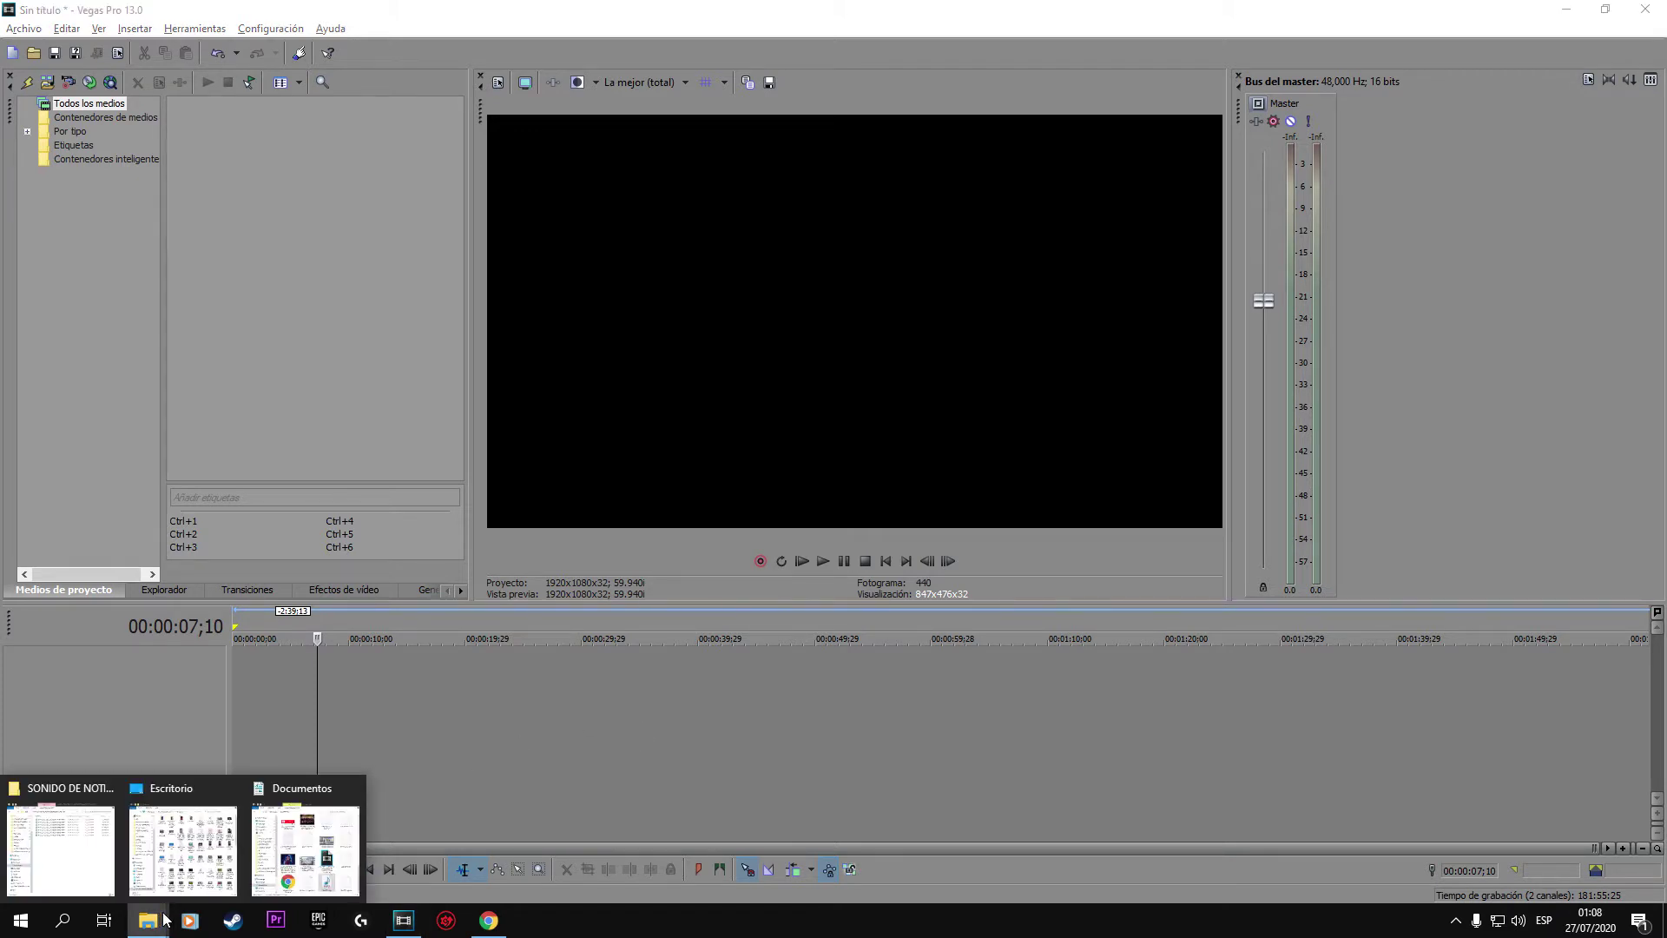
left_click(298, 864)
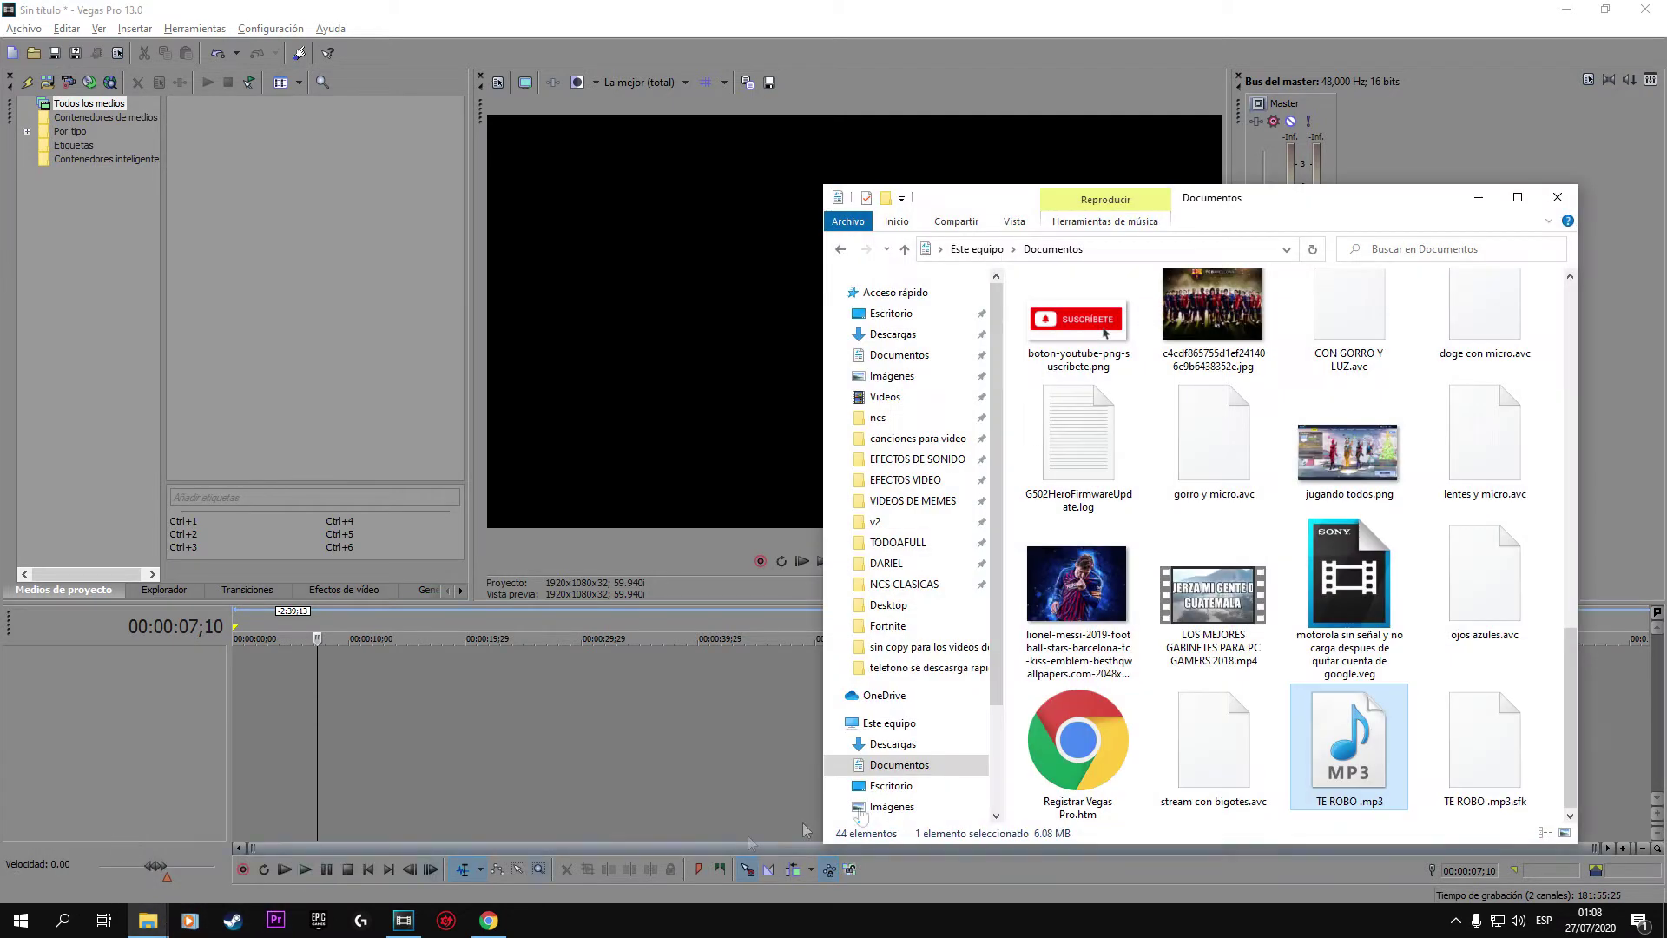
left_click_drag(1359, 751, 547, 701)
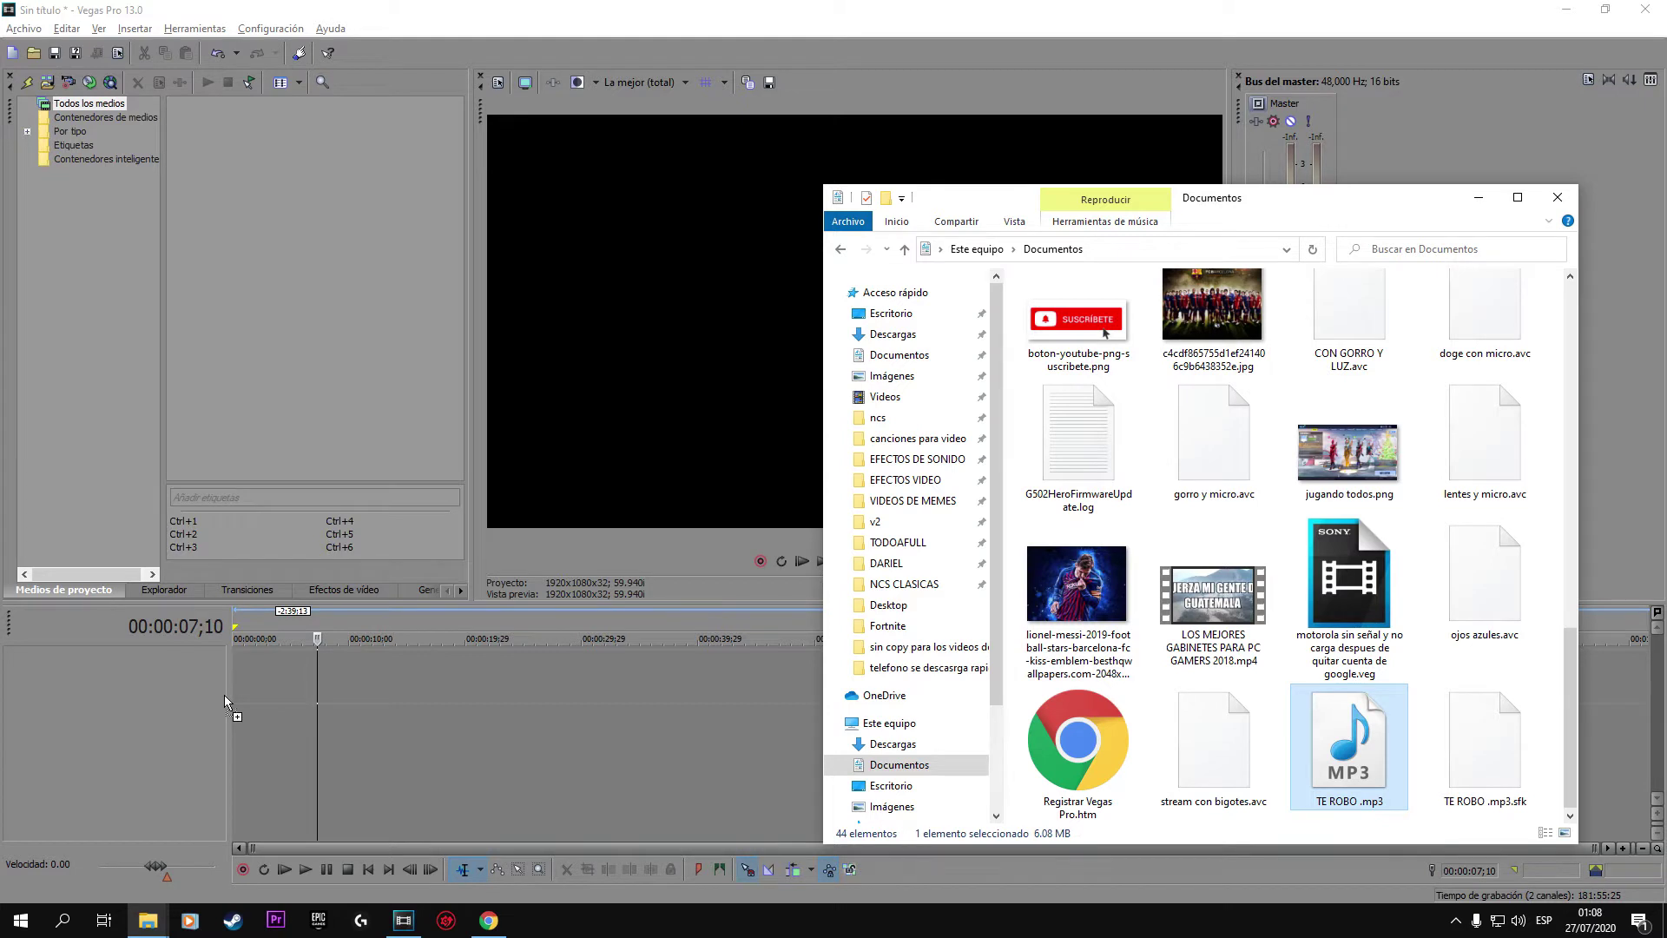
left_click_drag(224, 695, 224, 694)
Play a few seconds of the unedited song from about the 20-second mark to hear its original sound.
left_click(478, 659)
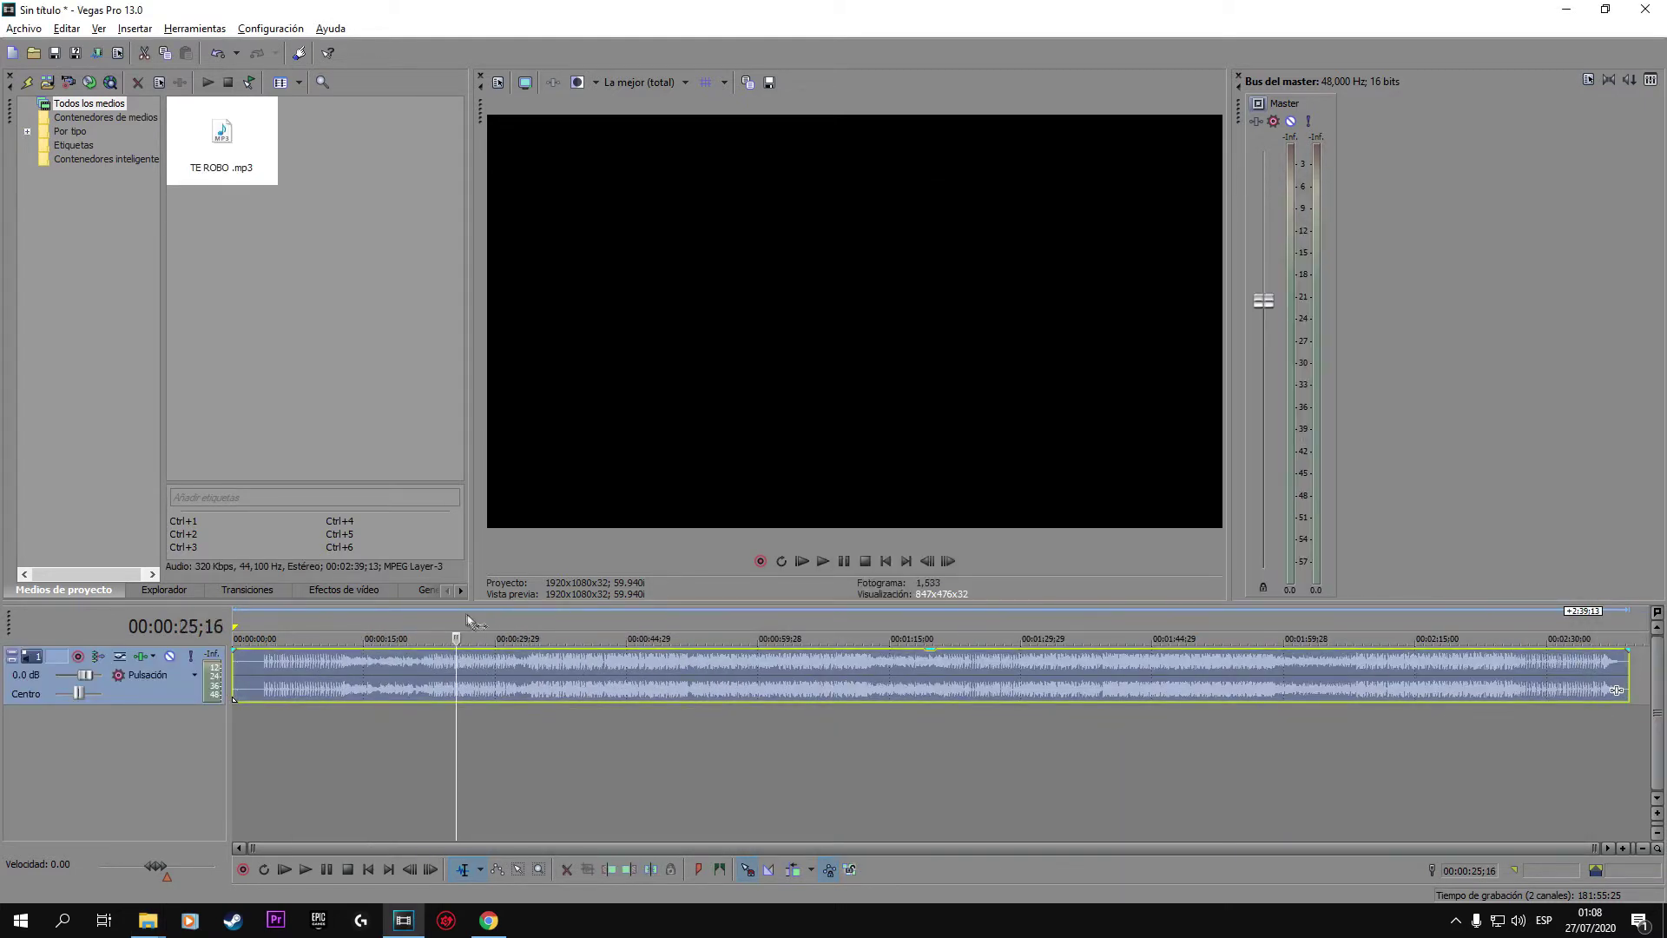
left_click(825, 568)
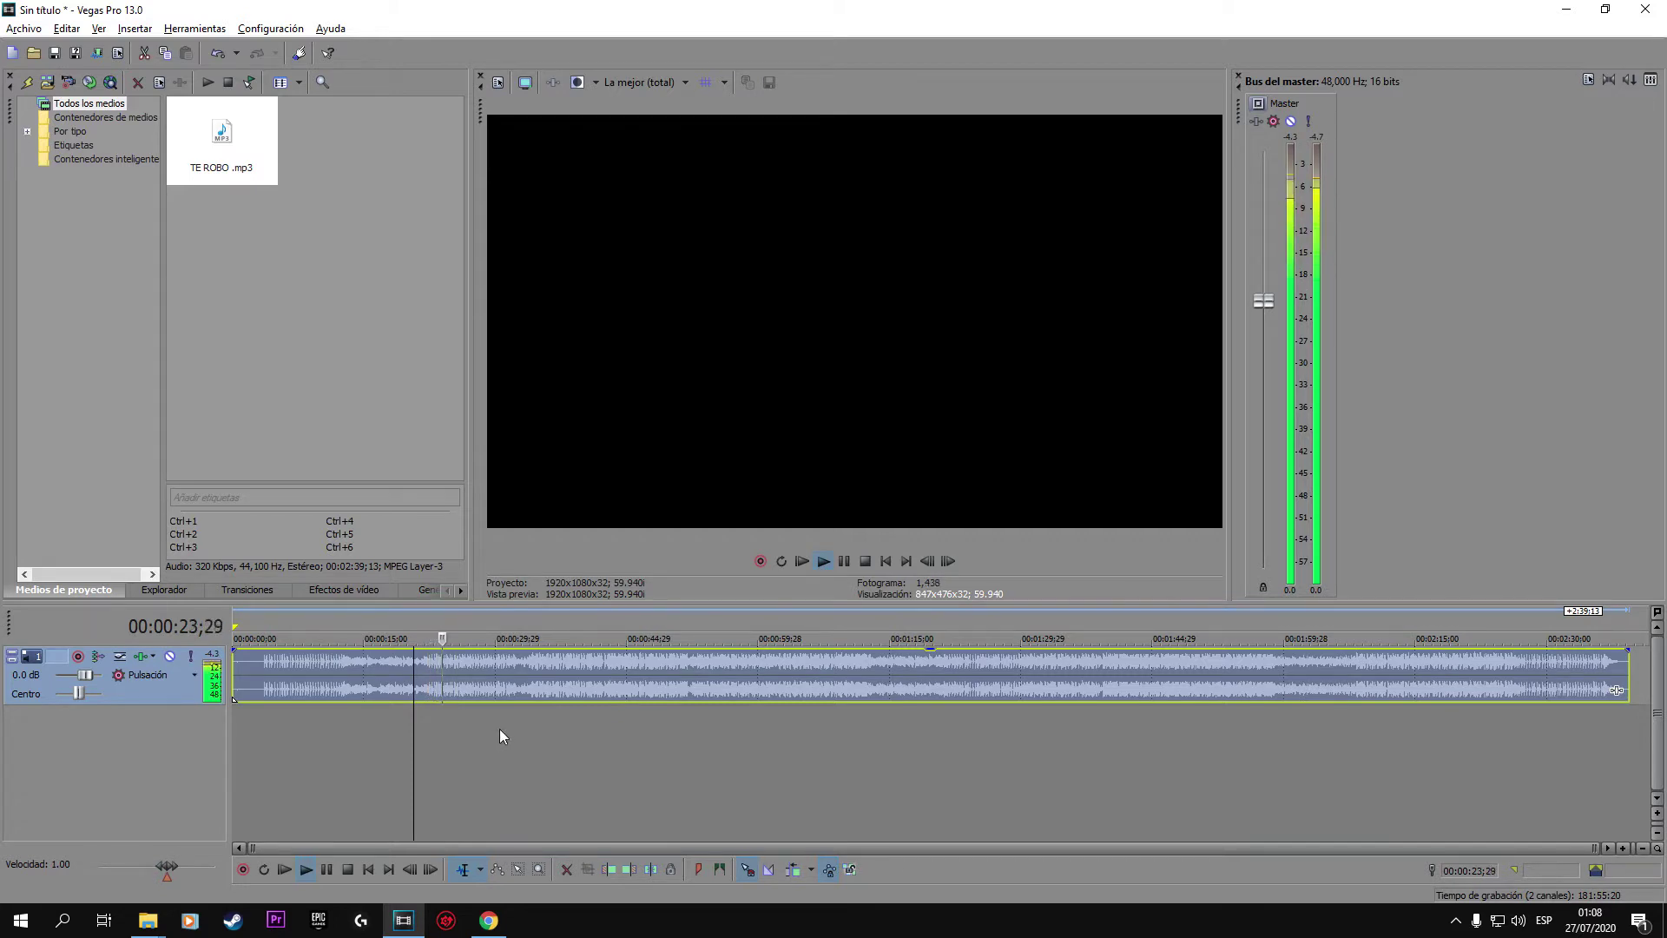
key("Return")
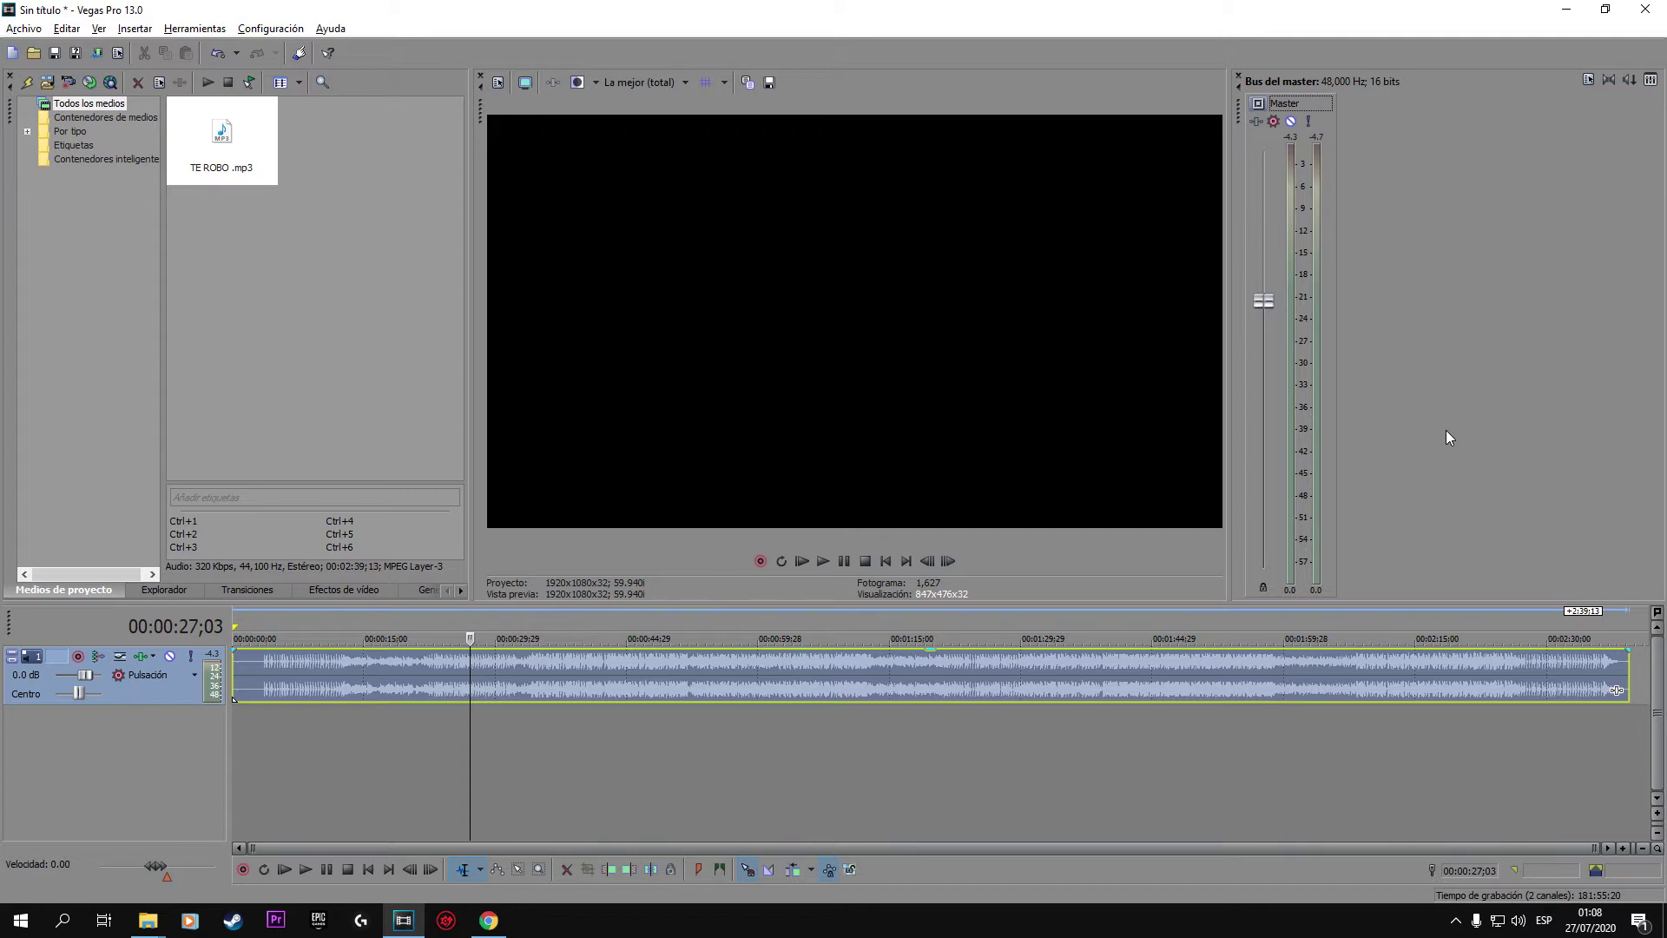
left_click(1346, 674)
left_click(1127, 690)
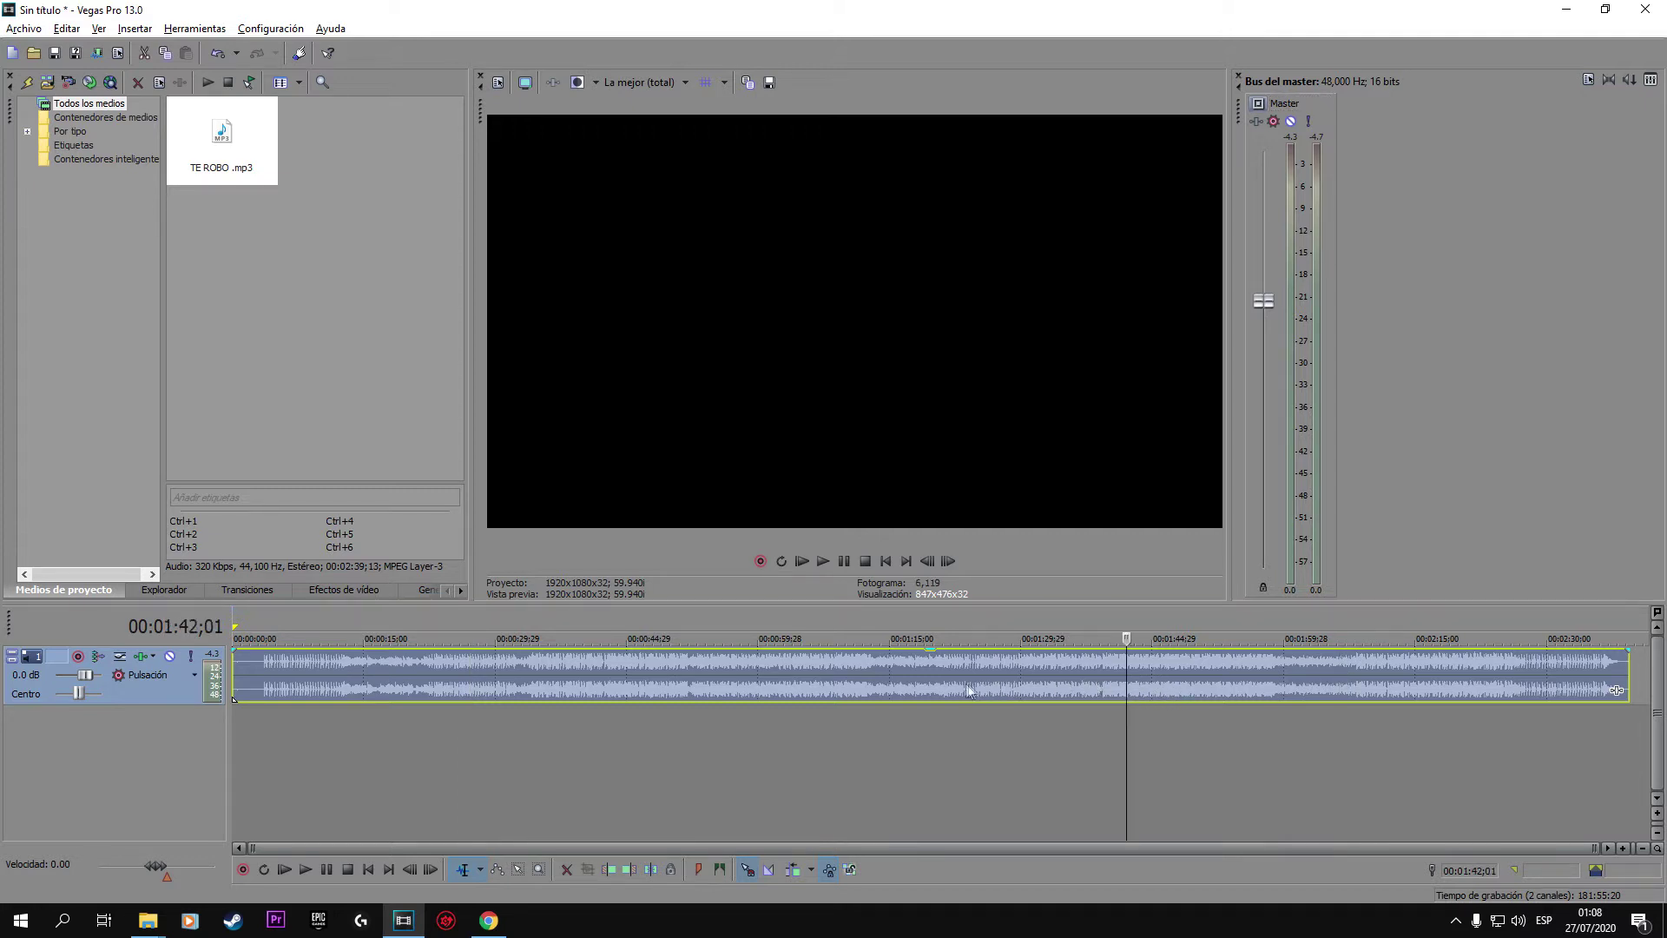
left_click(441, 634)
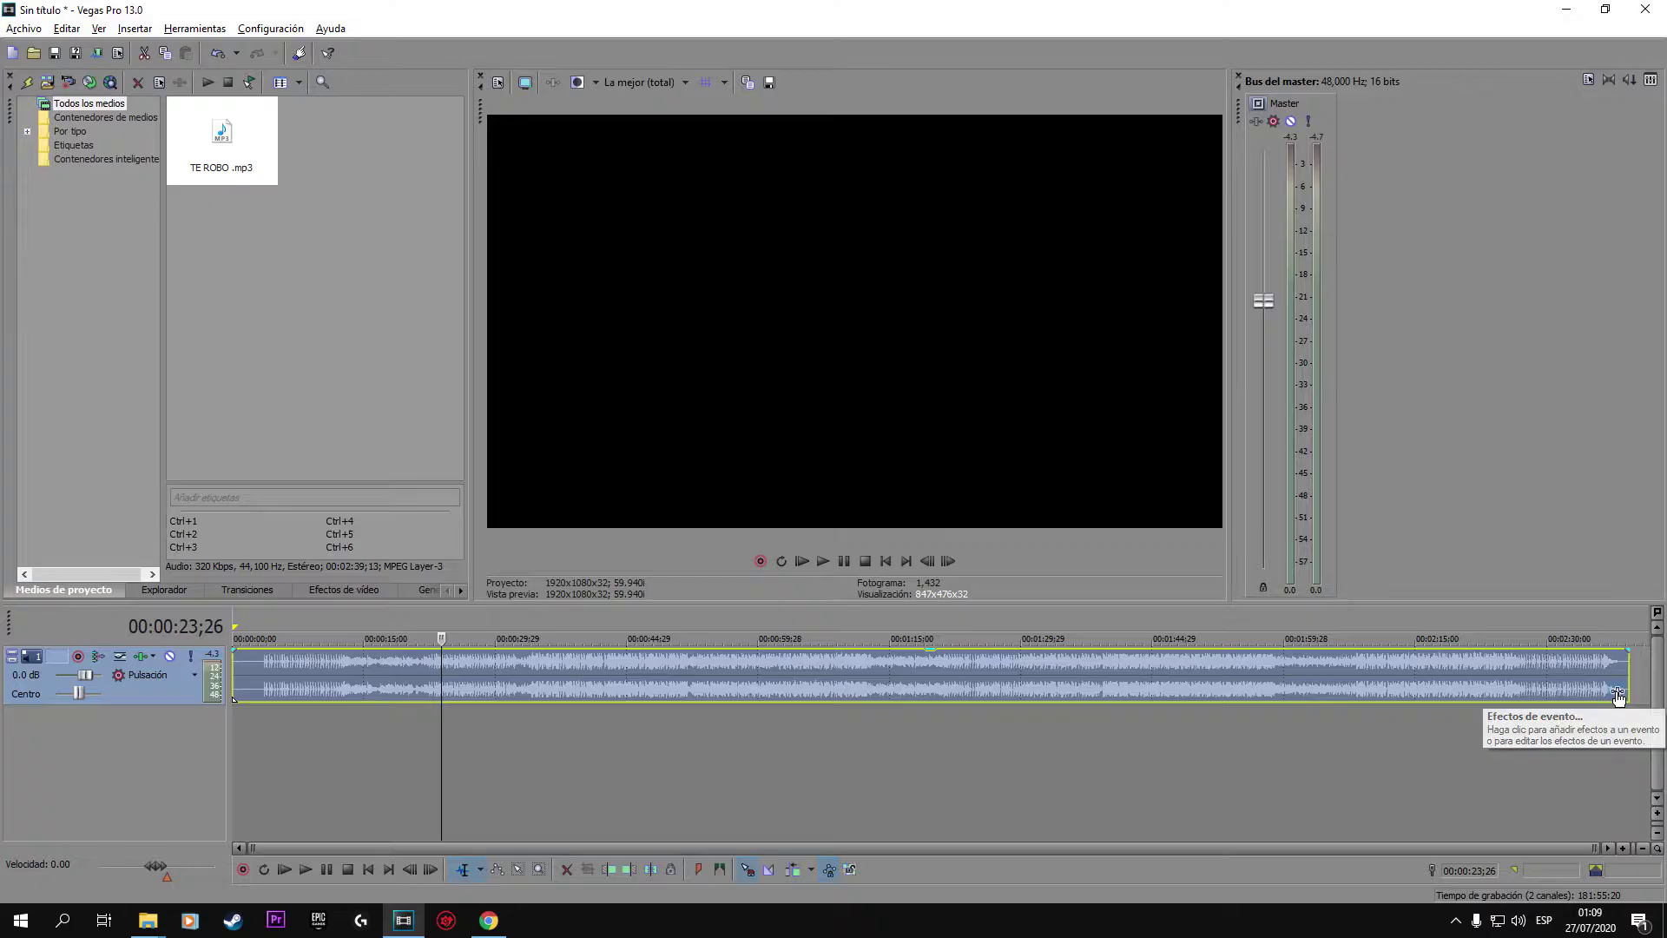
Add the Vibrato plug-in to the TE ROBO audio event's effect chain.
left_click(1296, 526)
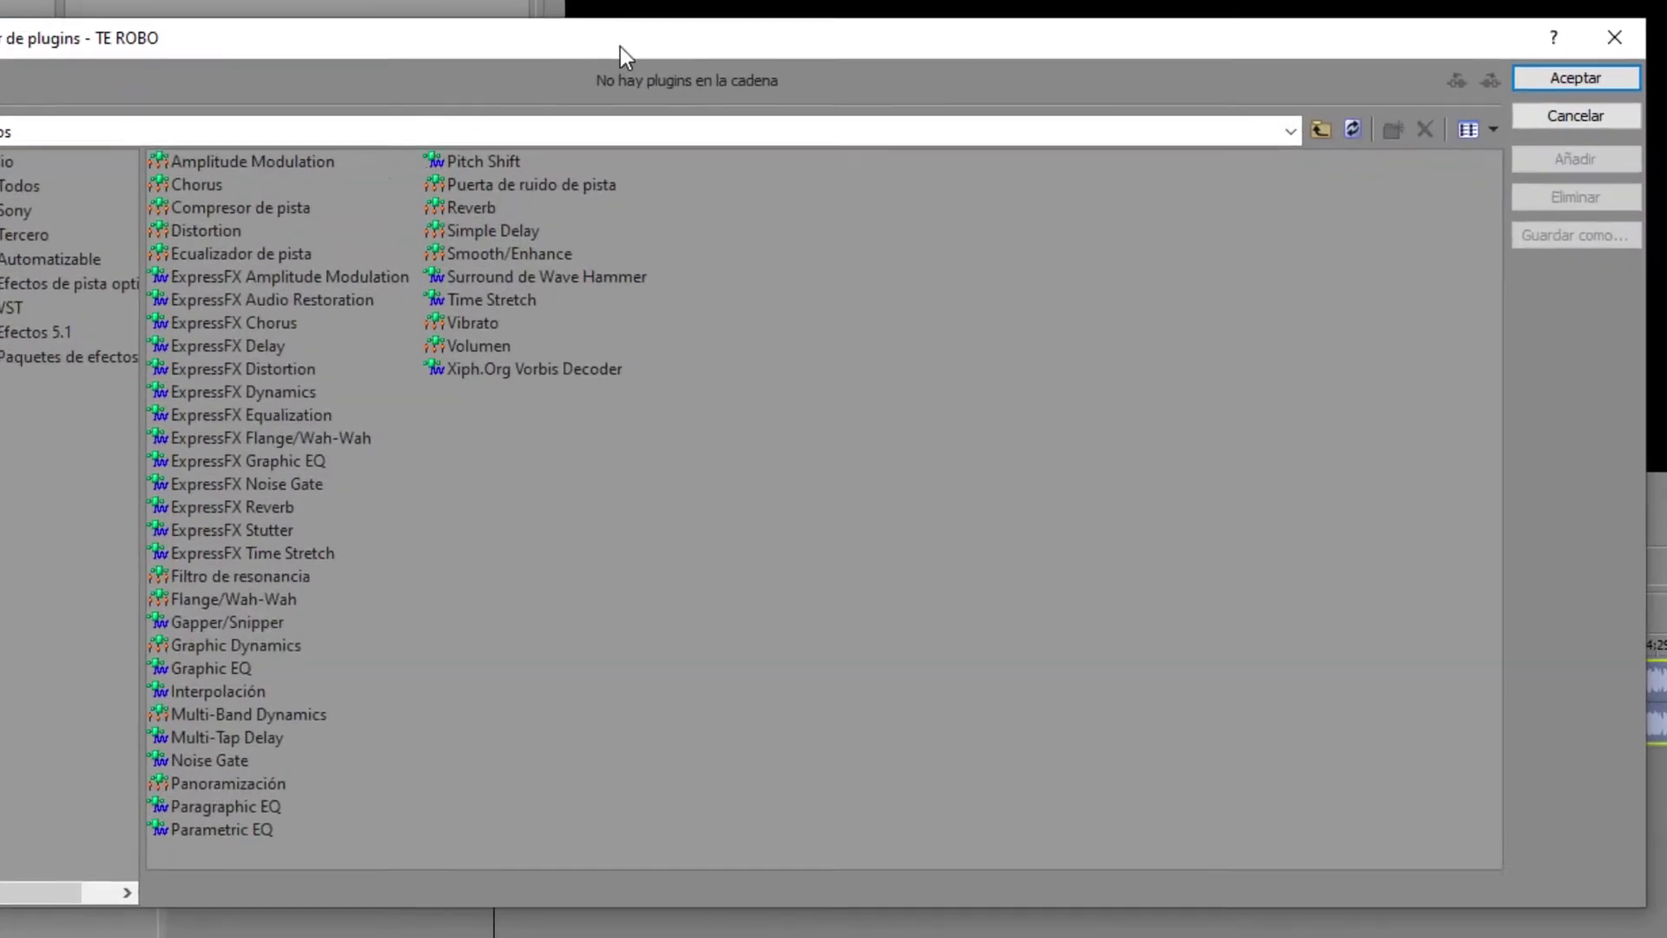
left_click(467, 322)
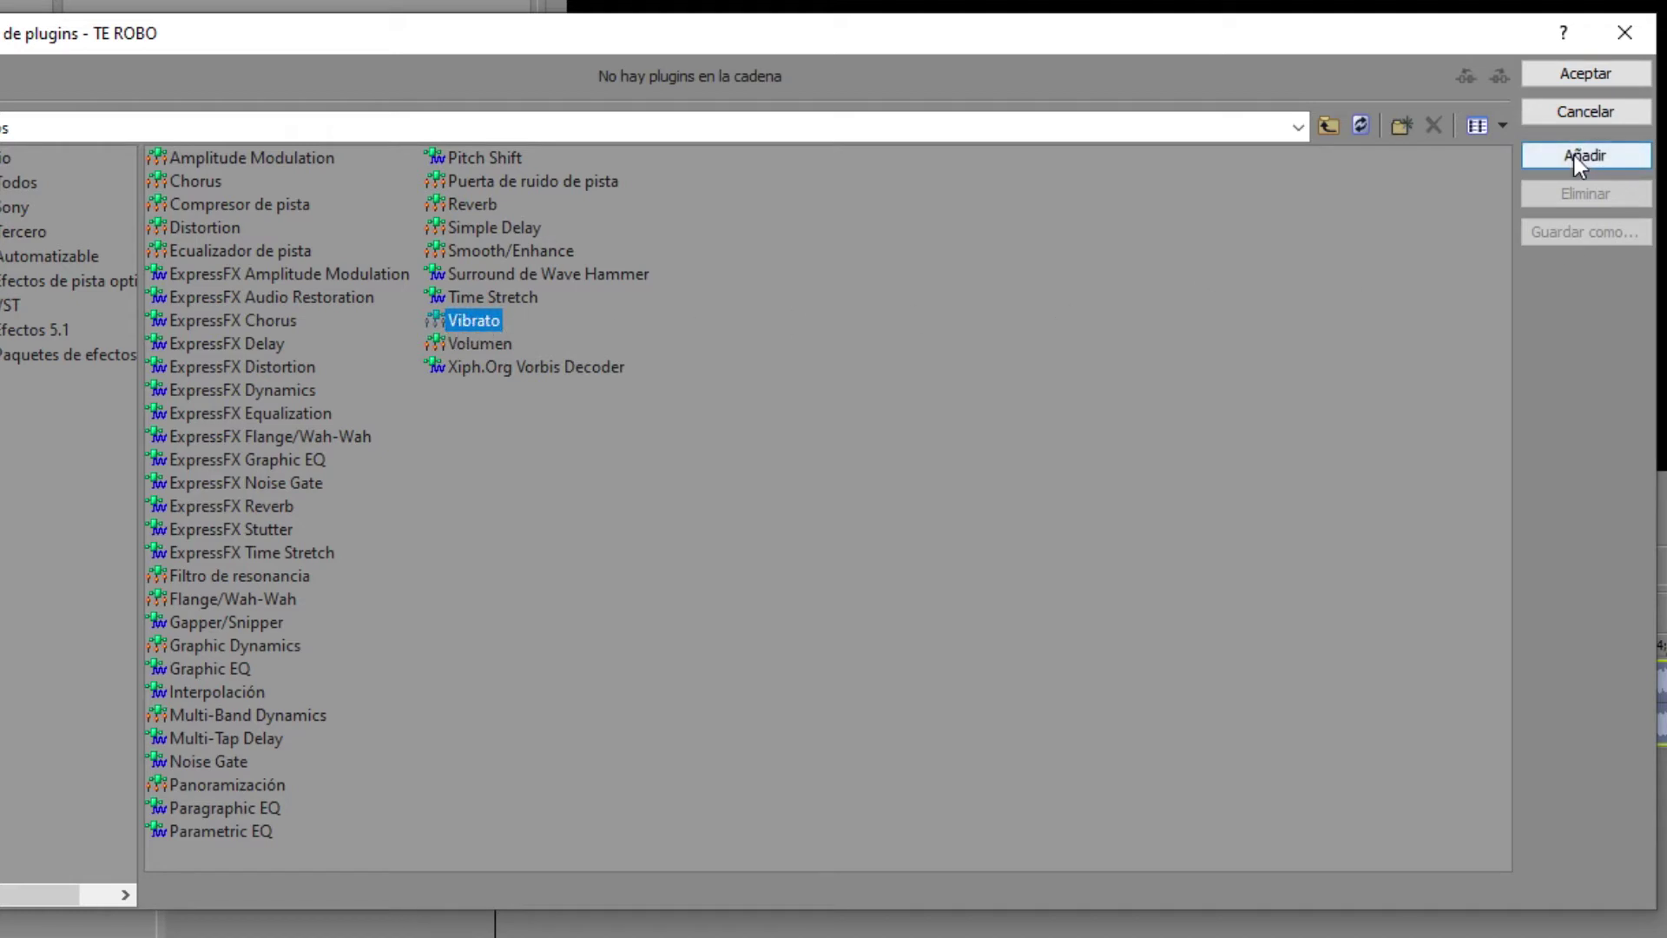
left_click(1596, 157)
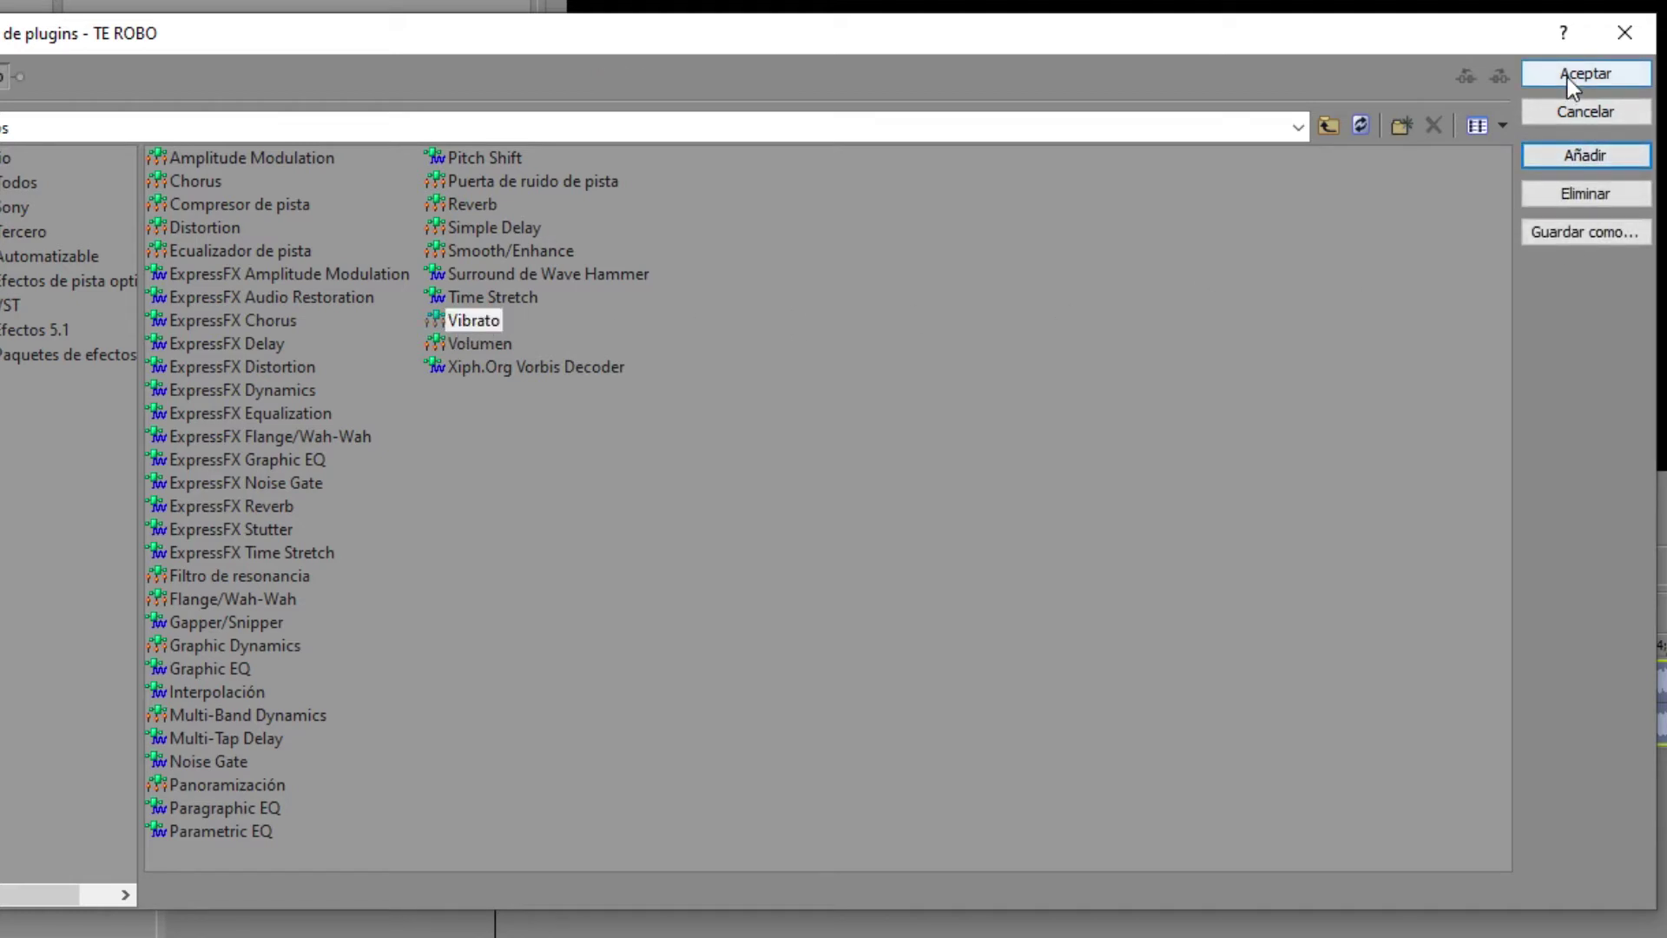
left_click(1566, 76)
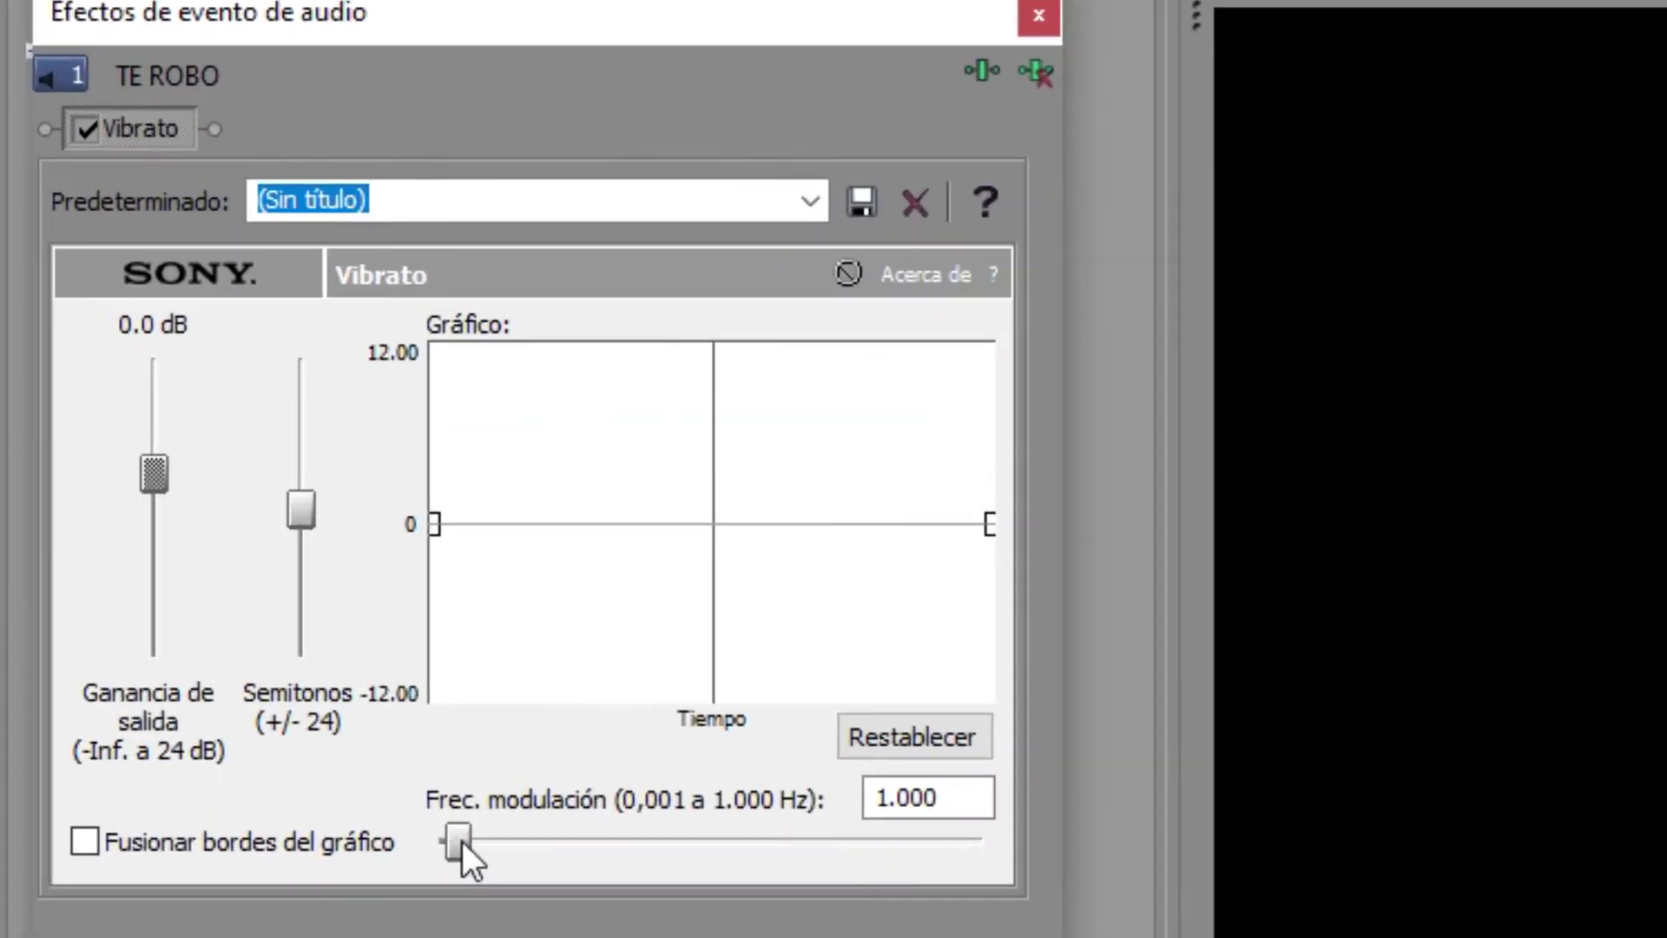
Set the Vibrato modulation frequency to 1,000 Hz and raise a new middle point on its graph to about 9 semitones.
left_click_drag(461, 840, 1035, 849)
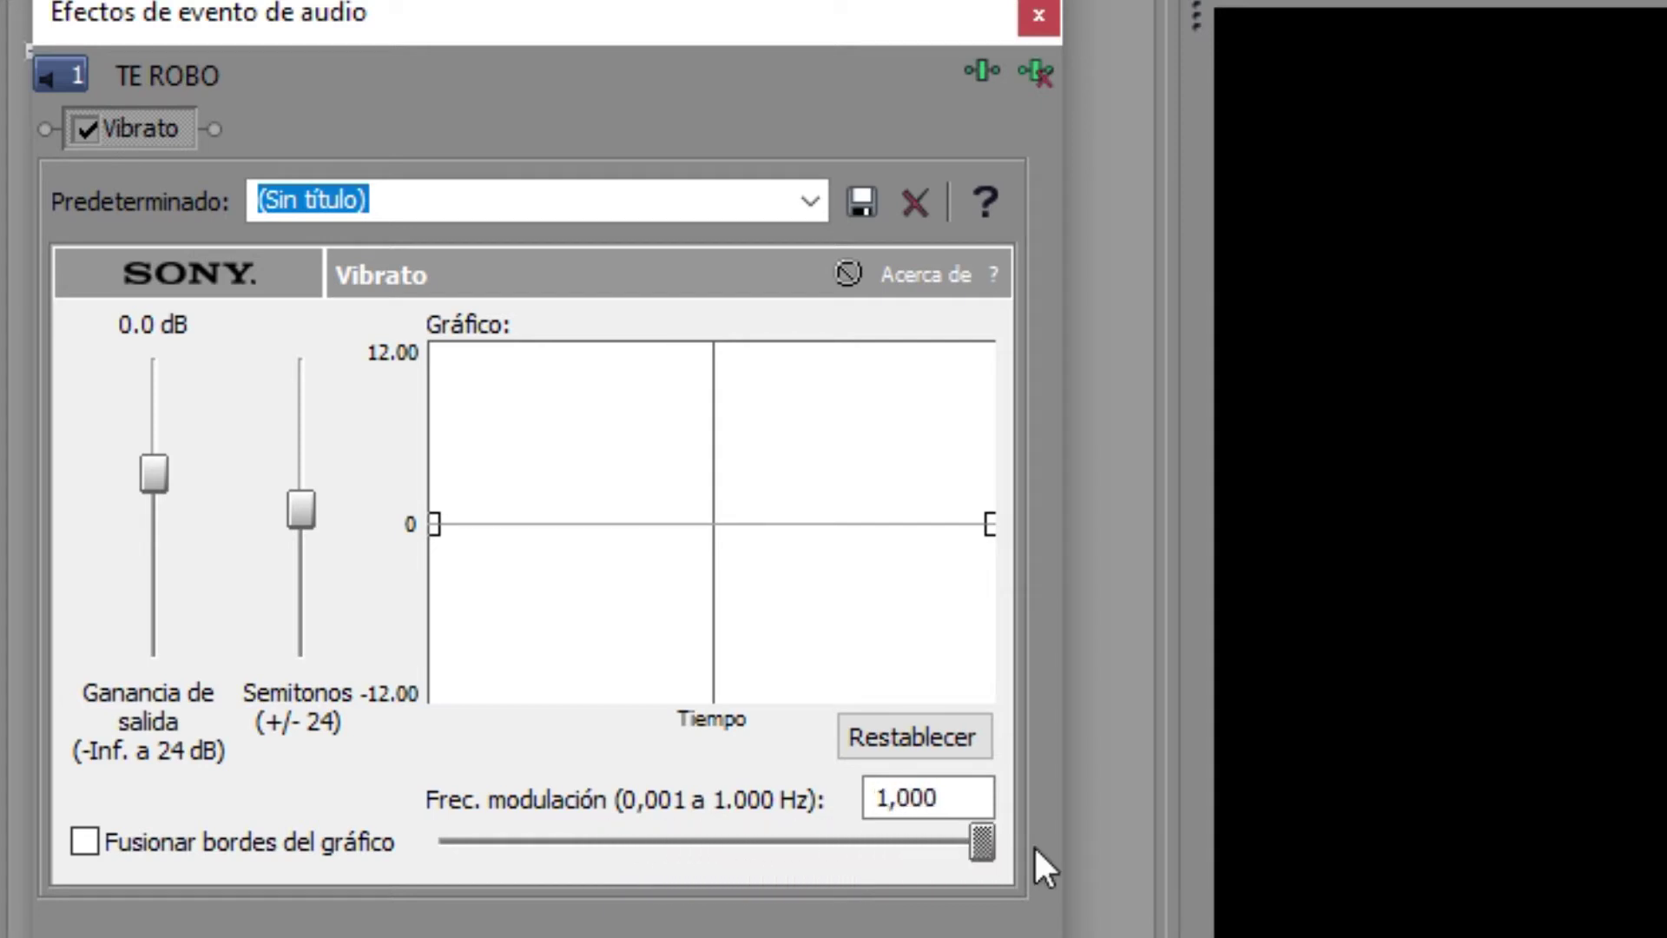
double_click(709, 522)
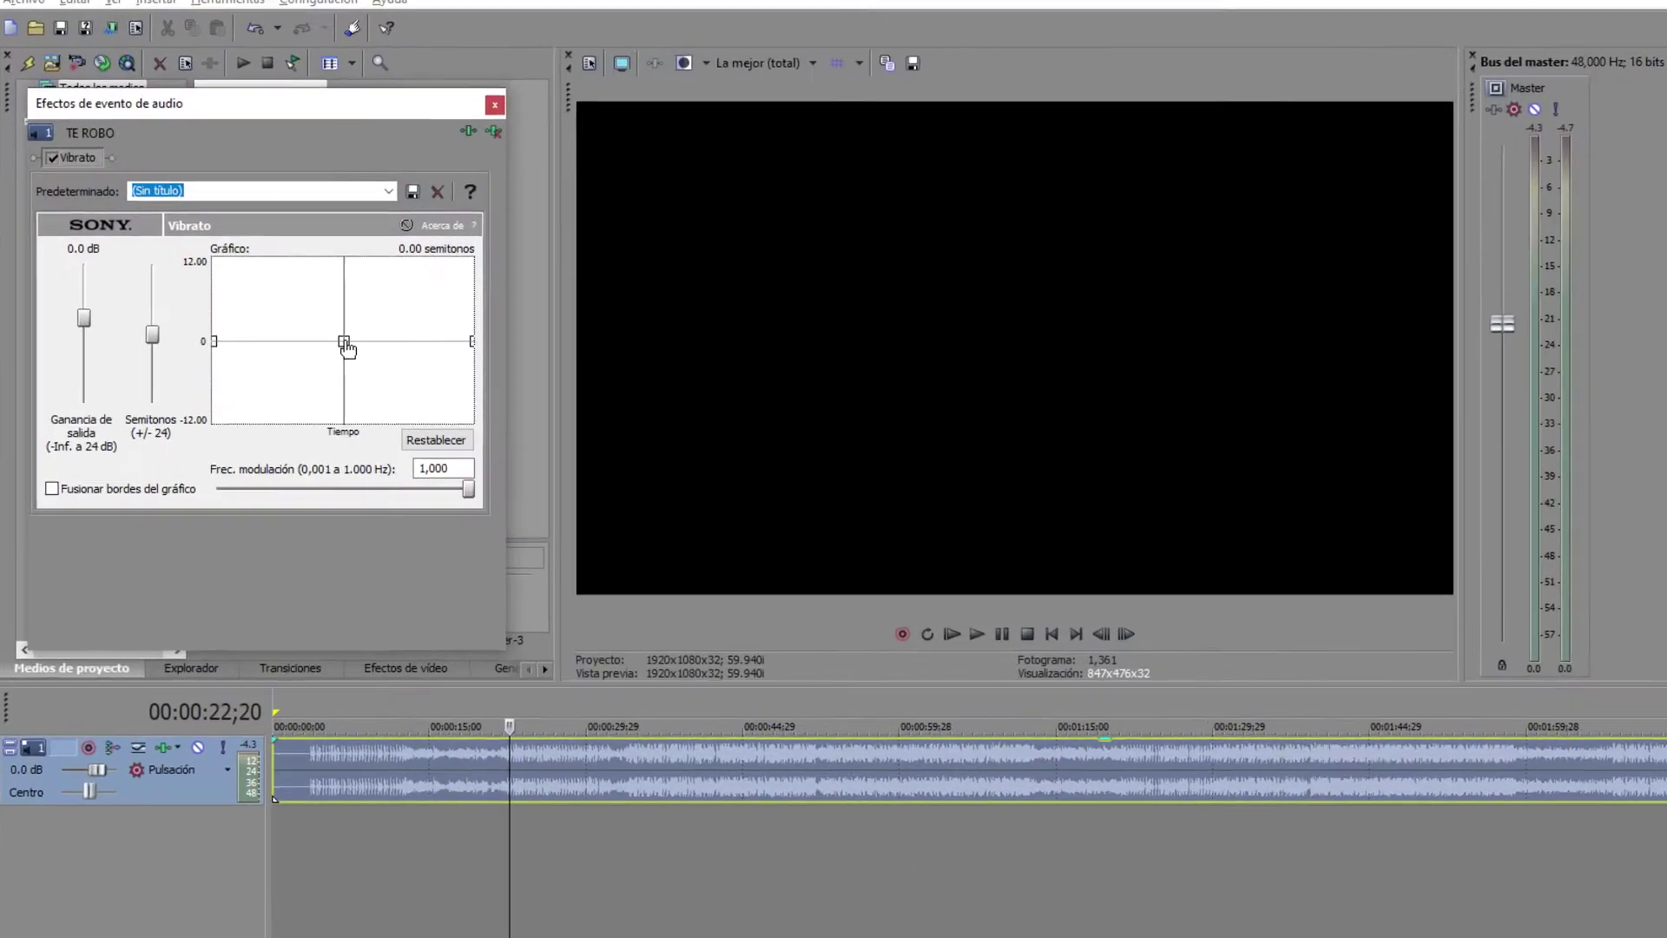
mouse_move(711, 522)
left_mouse_down()
mouse_move(710, 396)
mouse_move(712, 520)
left_mouse_up()
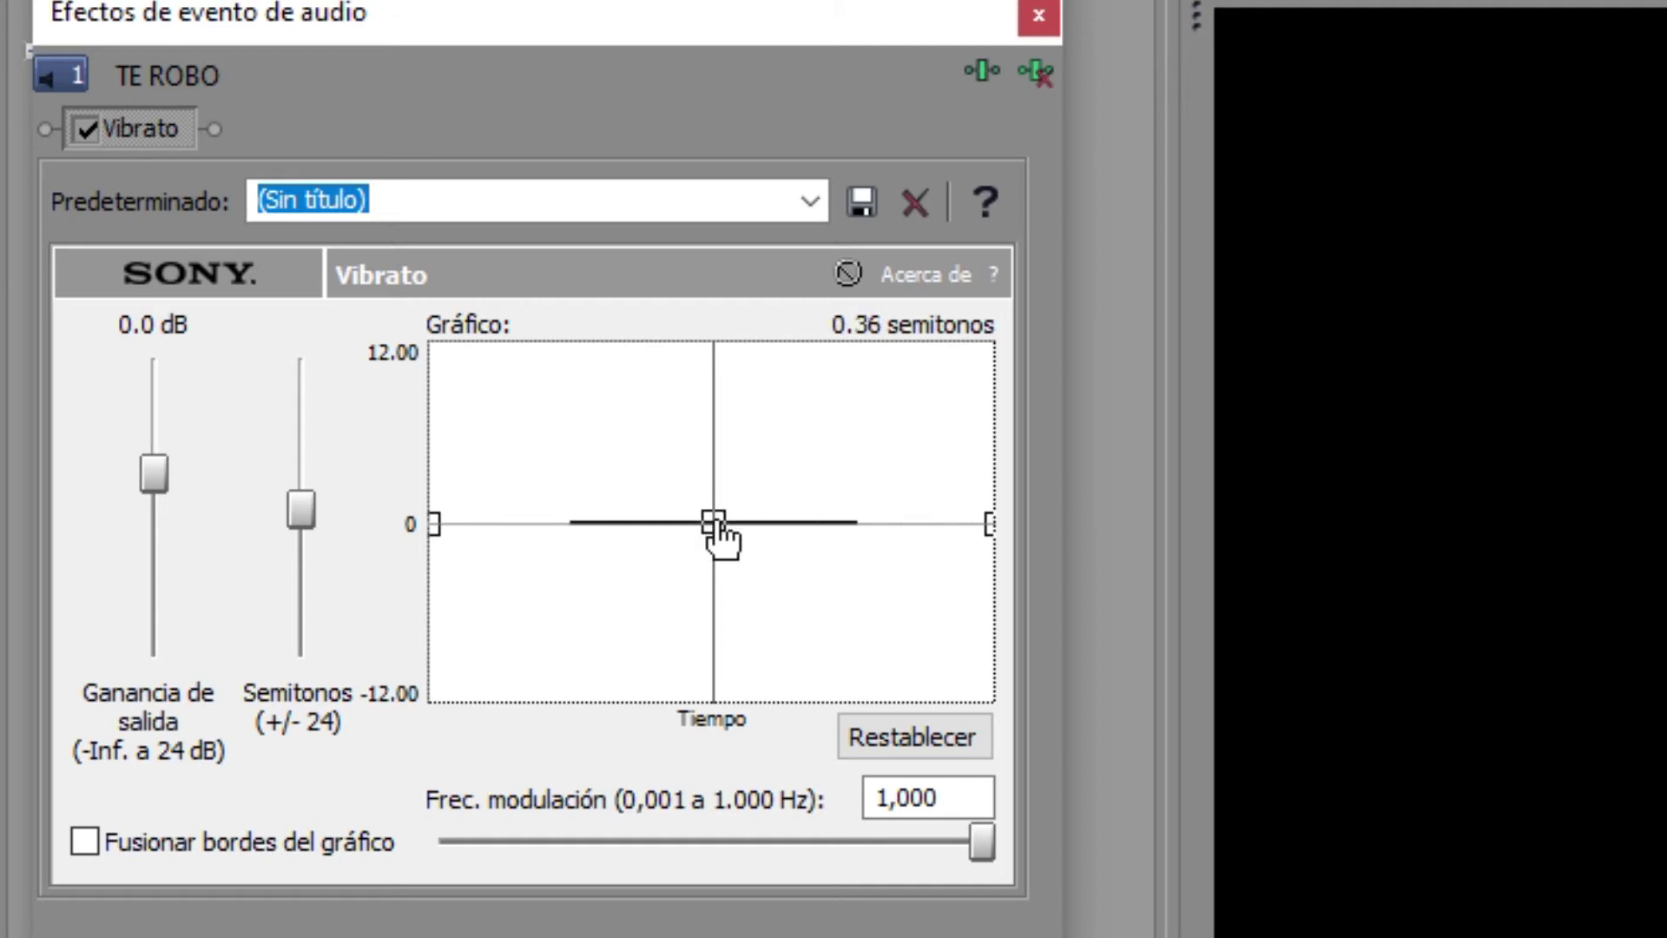
left_click_drag(712, 521, 714, 480)
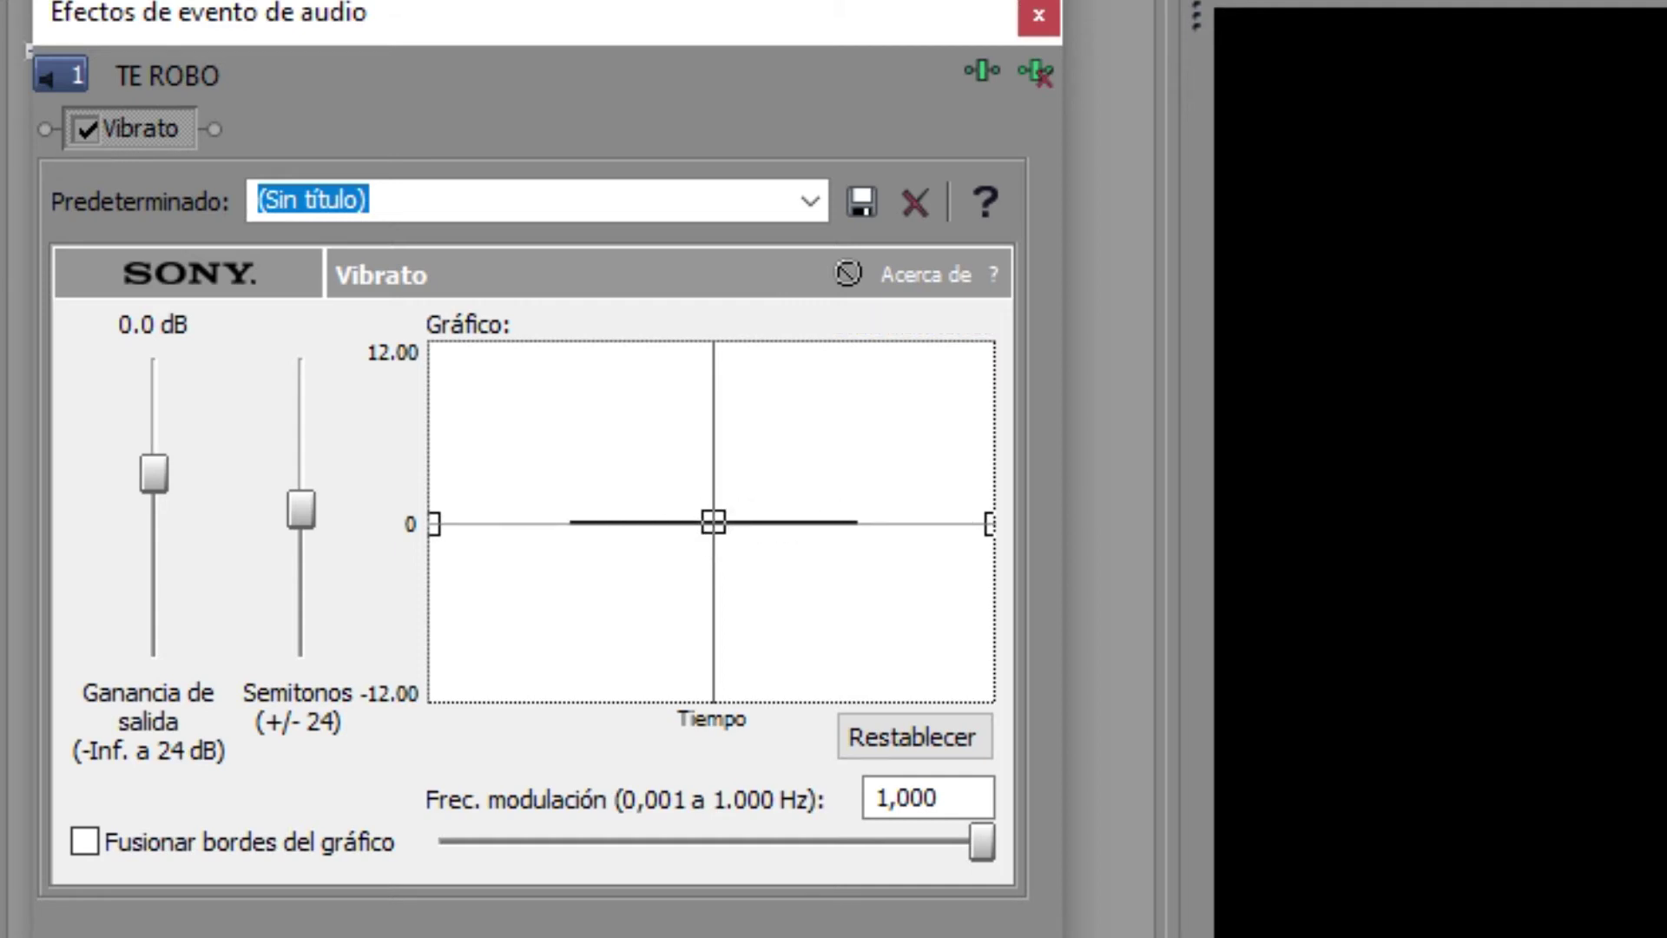
left_click_drag(450, 261, 452, 219)
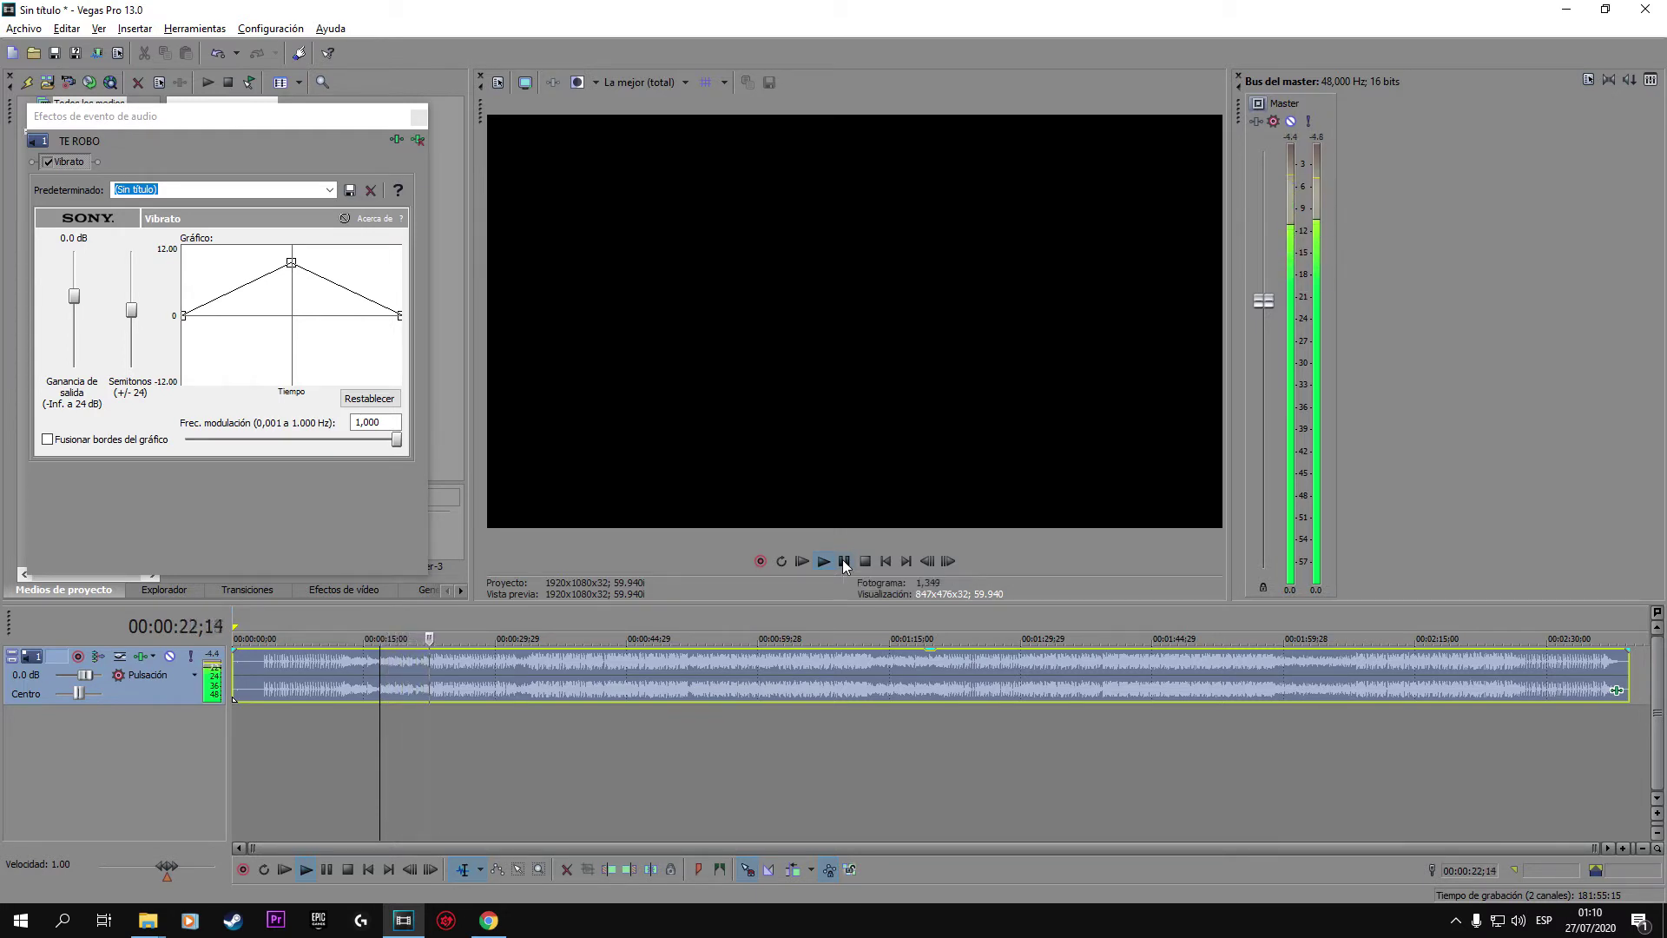
left_click(845, 562)
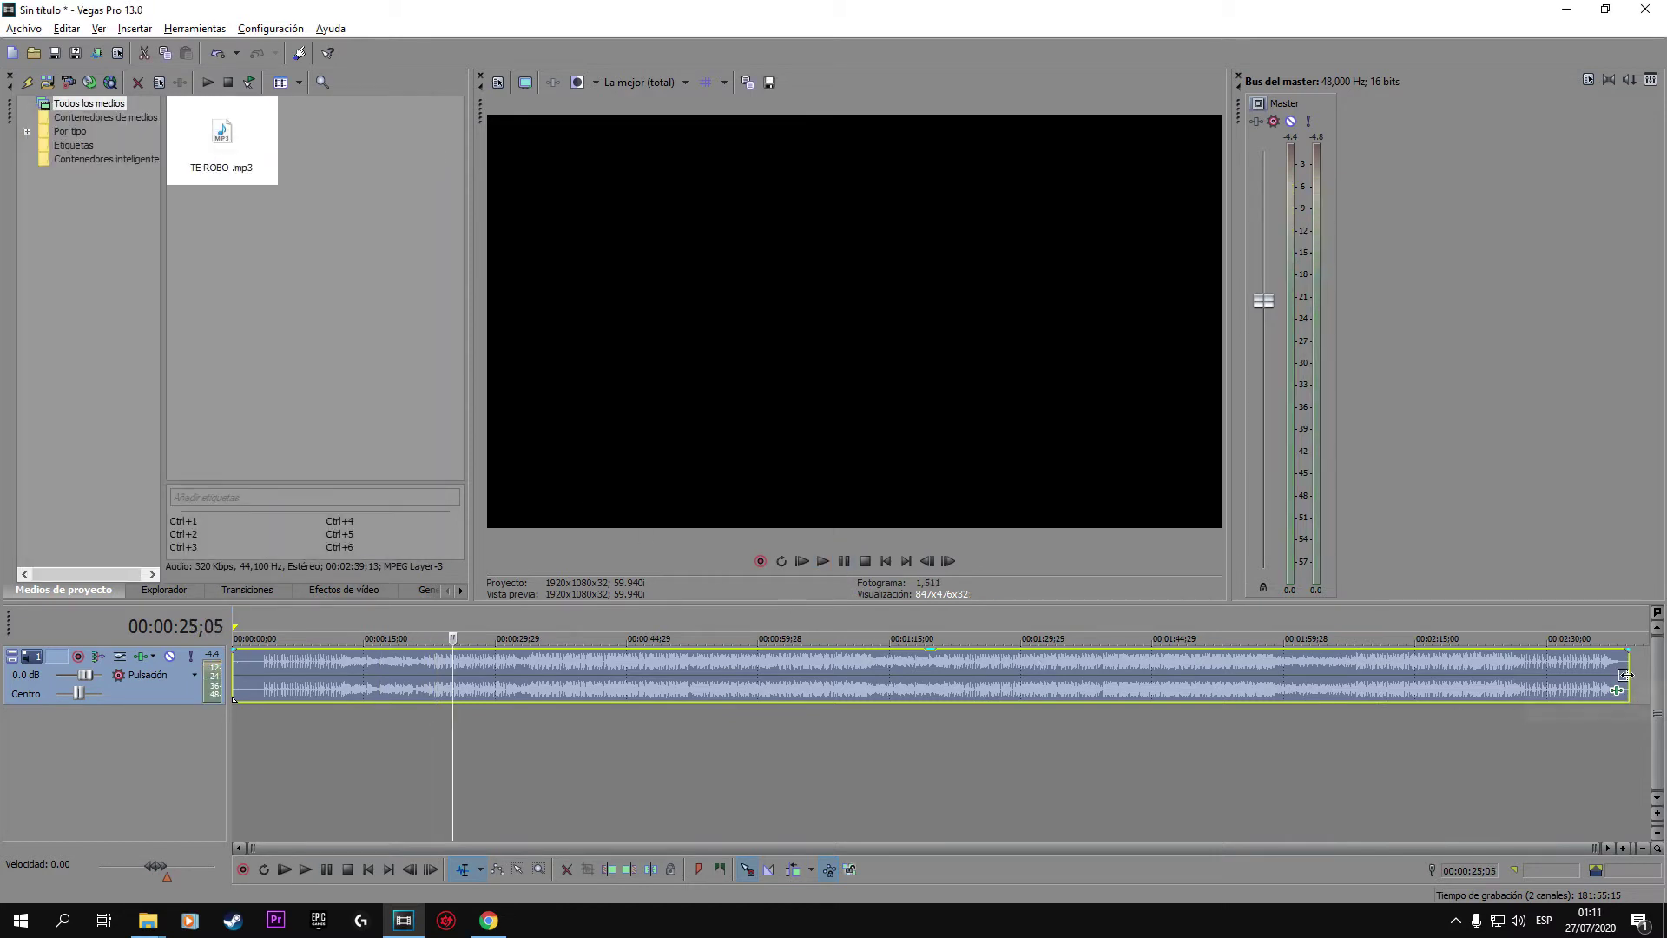
Trim the song clip to its section from about 12 to 40 seconds and move it to the start of the timeline.
left_click_drag(1617, 690, 587, 704)
left_click_drag(234, 681, 341, 699)
left_click(340, 626)
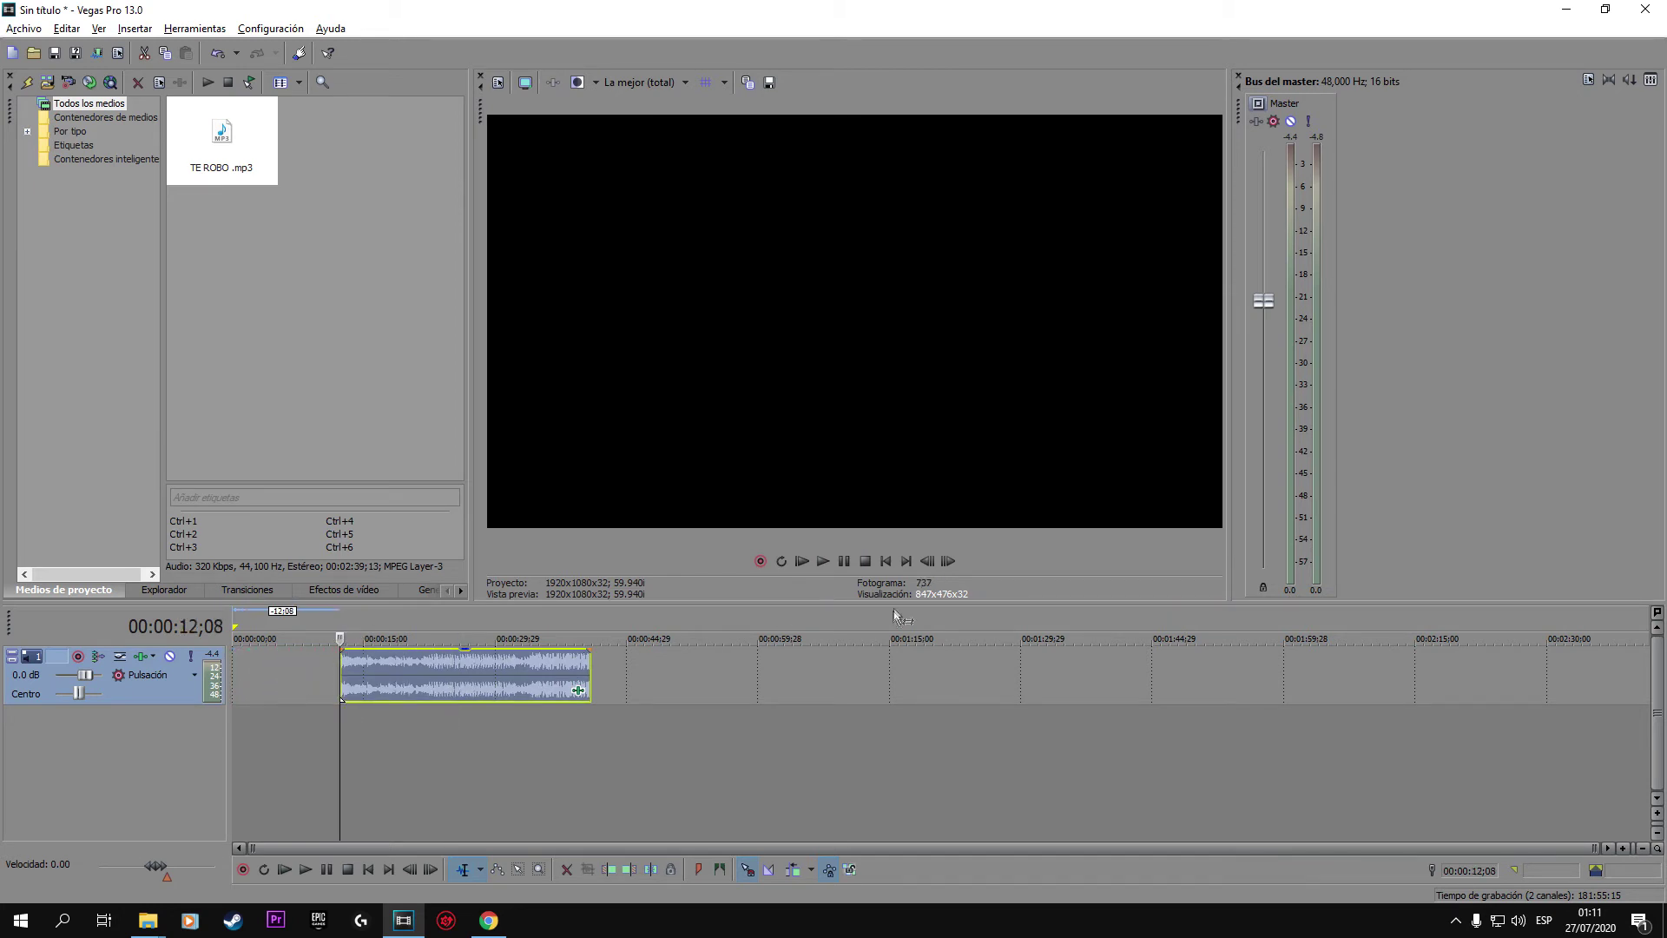
left_click_drag(465, 686, 294, 662)
Shorten the end of the song clip so that it finishes at about 15 seconds.
left_click(423, 621)
scroll(429, 622, "up", 4)
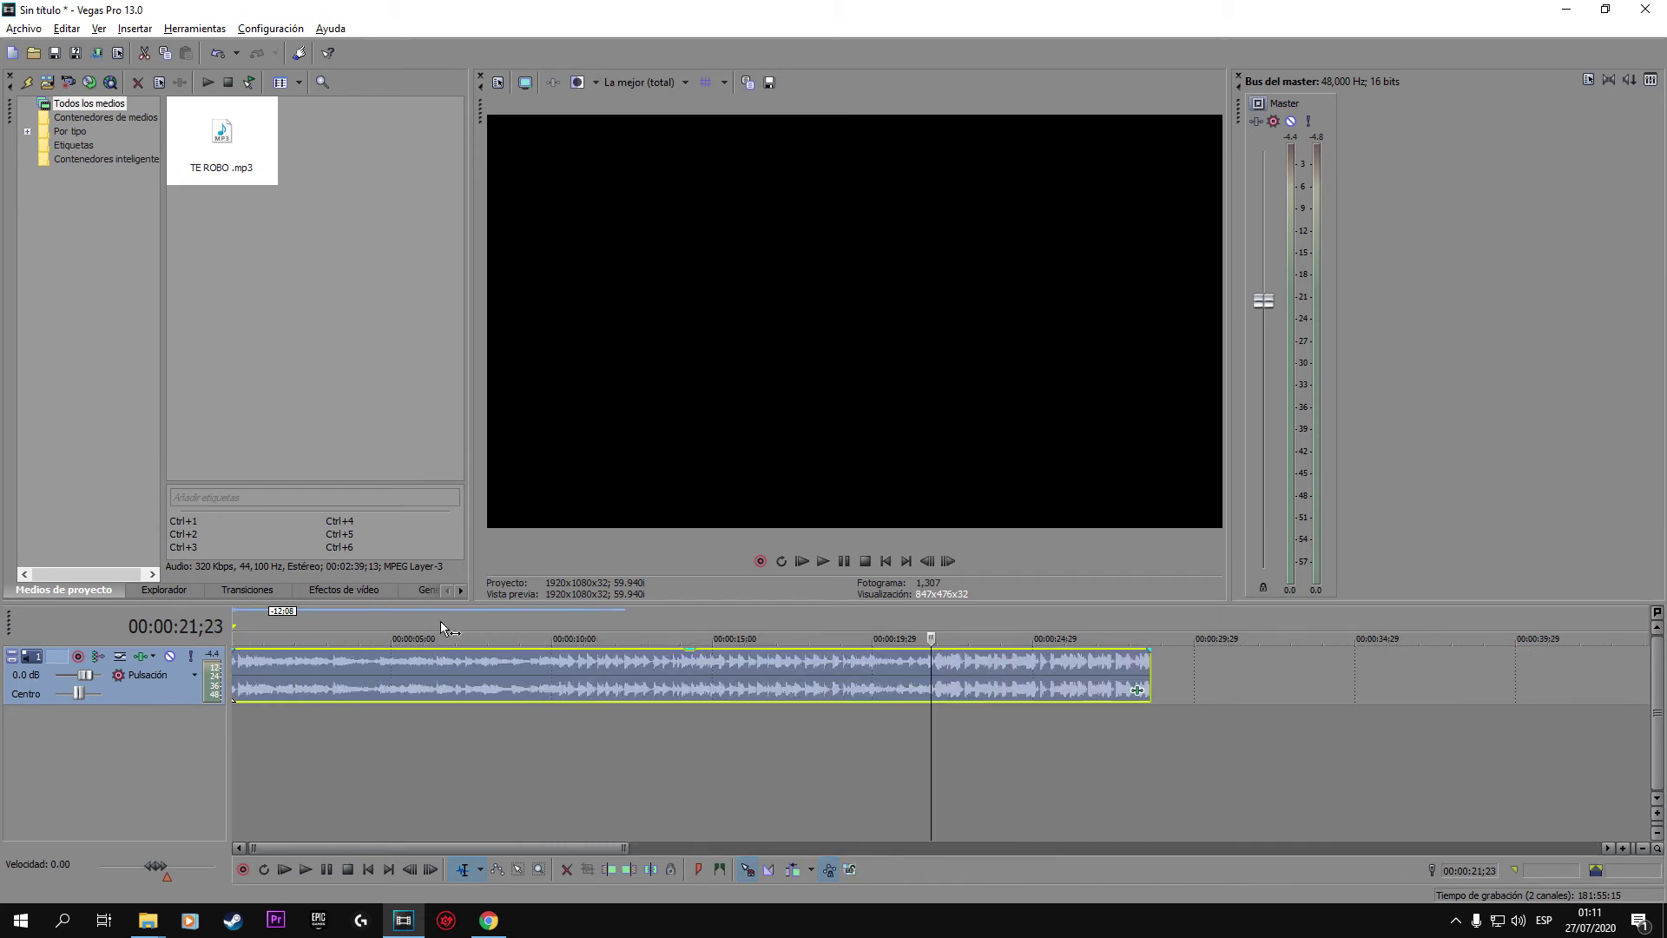
left_click_drag(1151, 668, 715, 668)
scroll(887, 668, "up", 5)
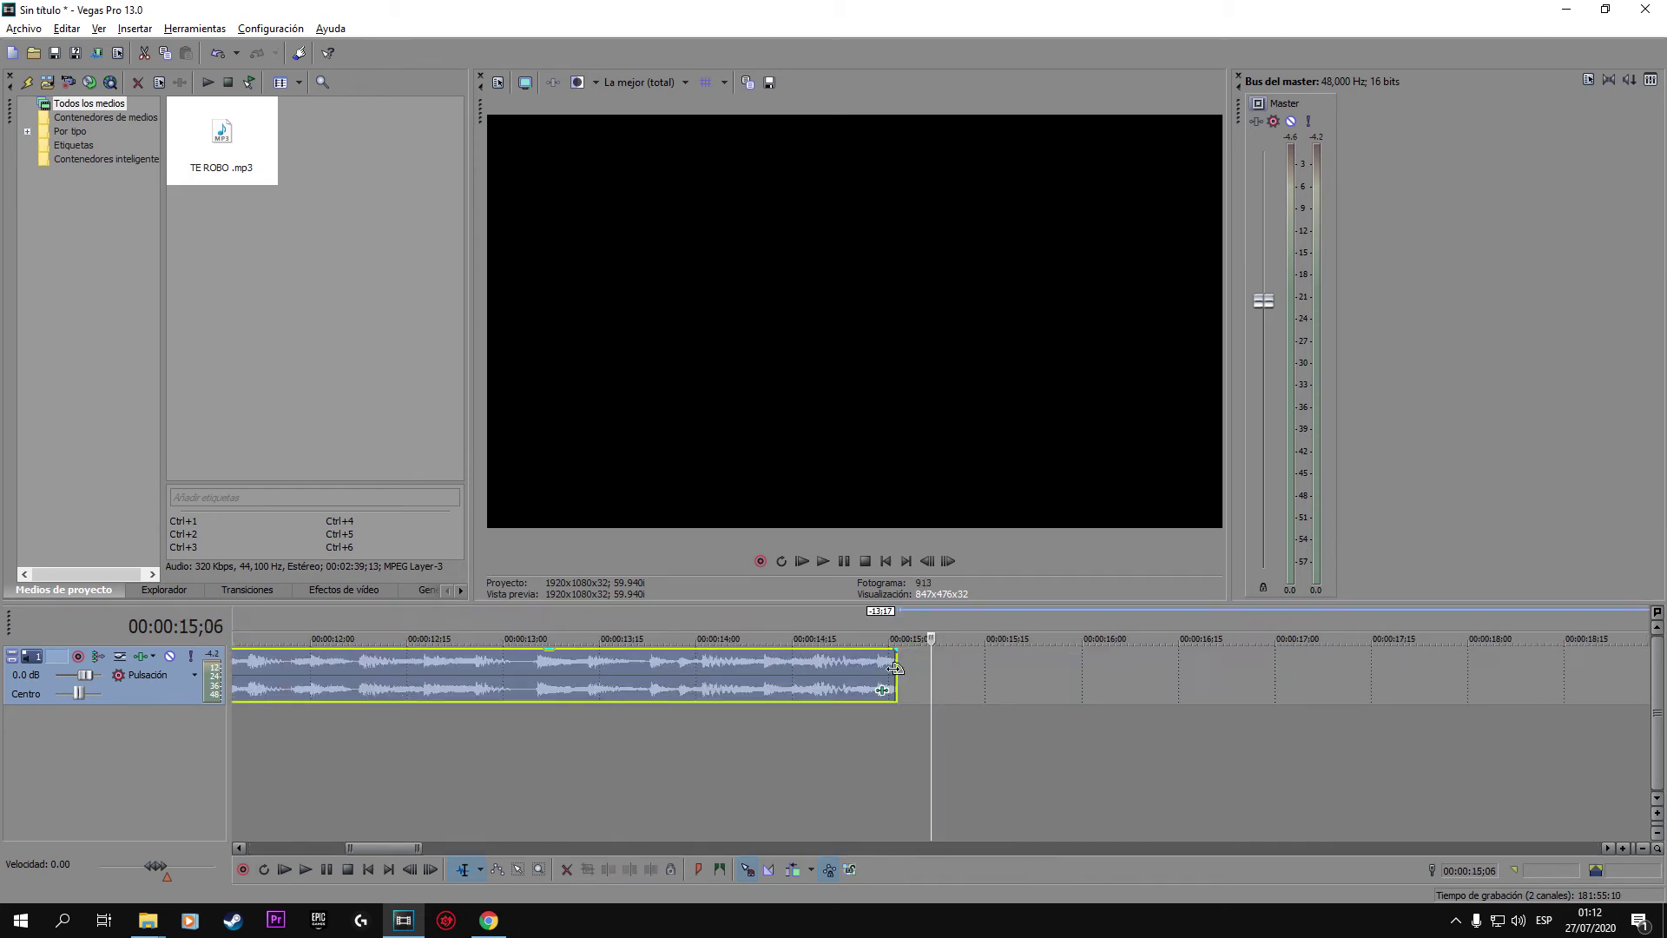
left_click_drag(888, 668, 884, 667)
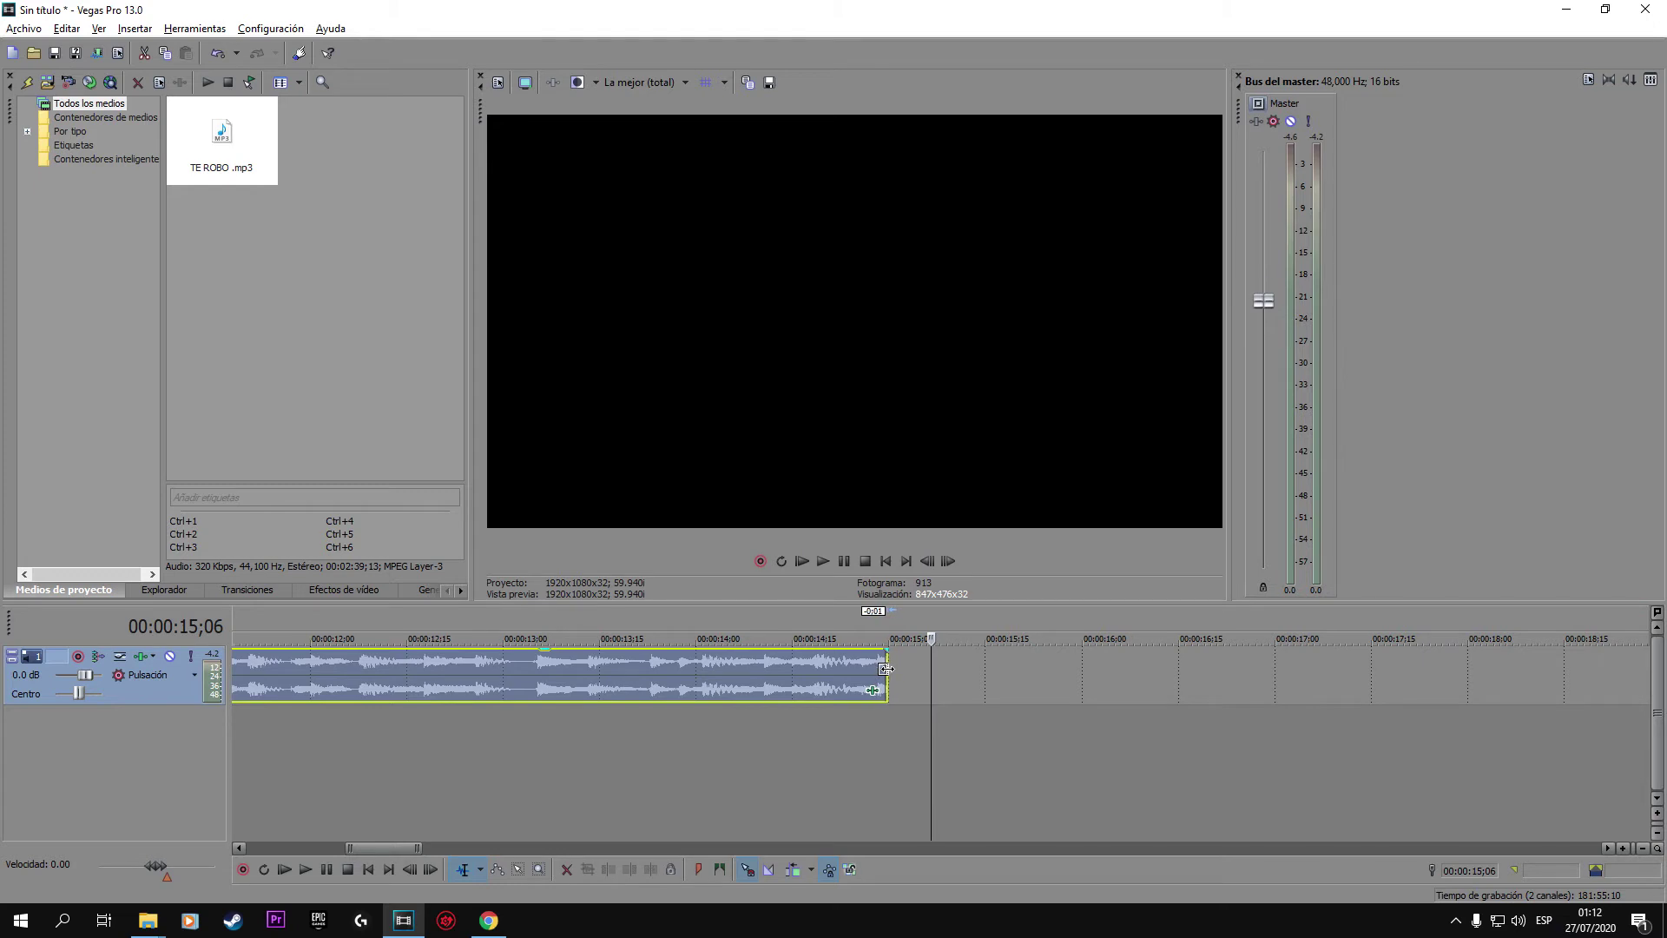
scroll(857, 737, "down", 8)
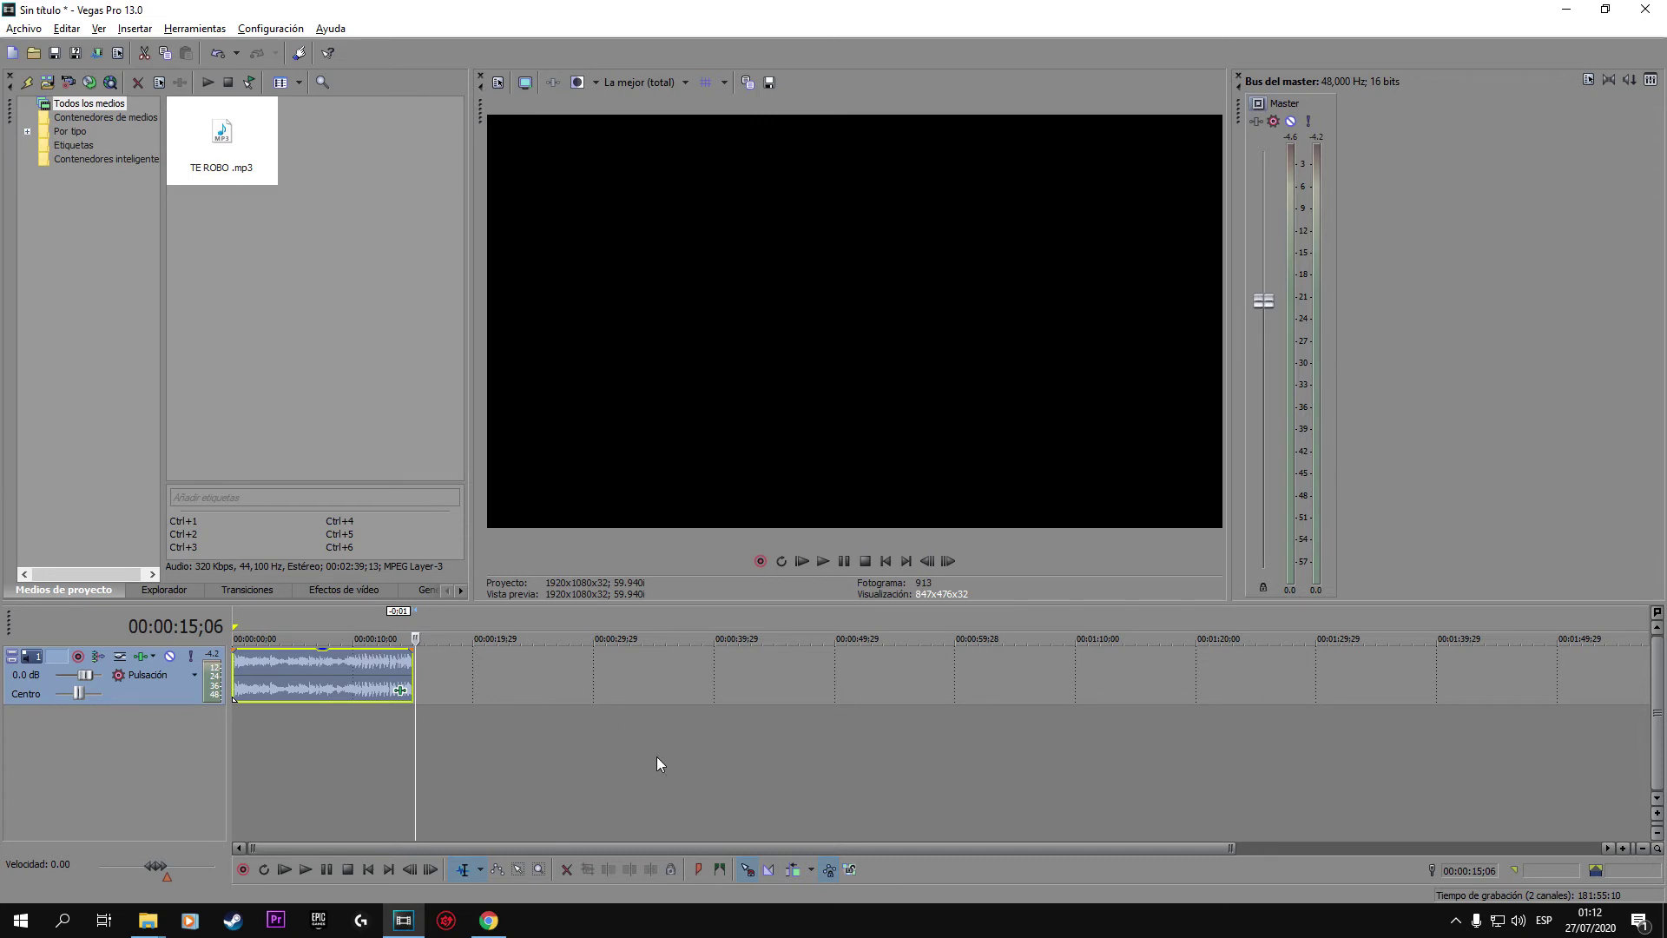
Preview the trimmed clip and mark its whole length as the loop region.
left_click(802, 561)
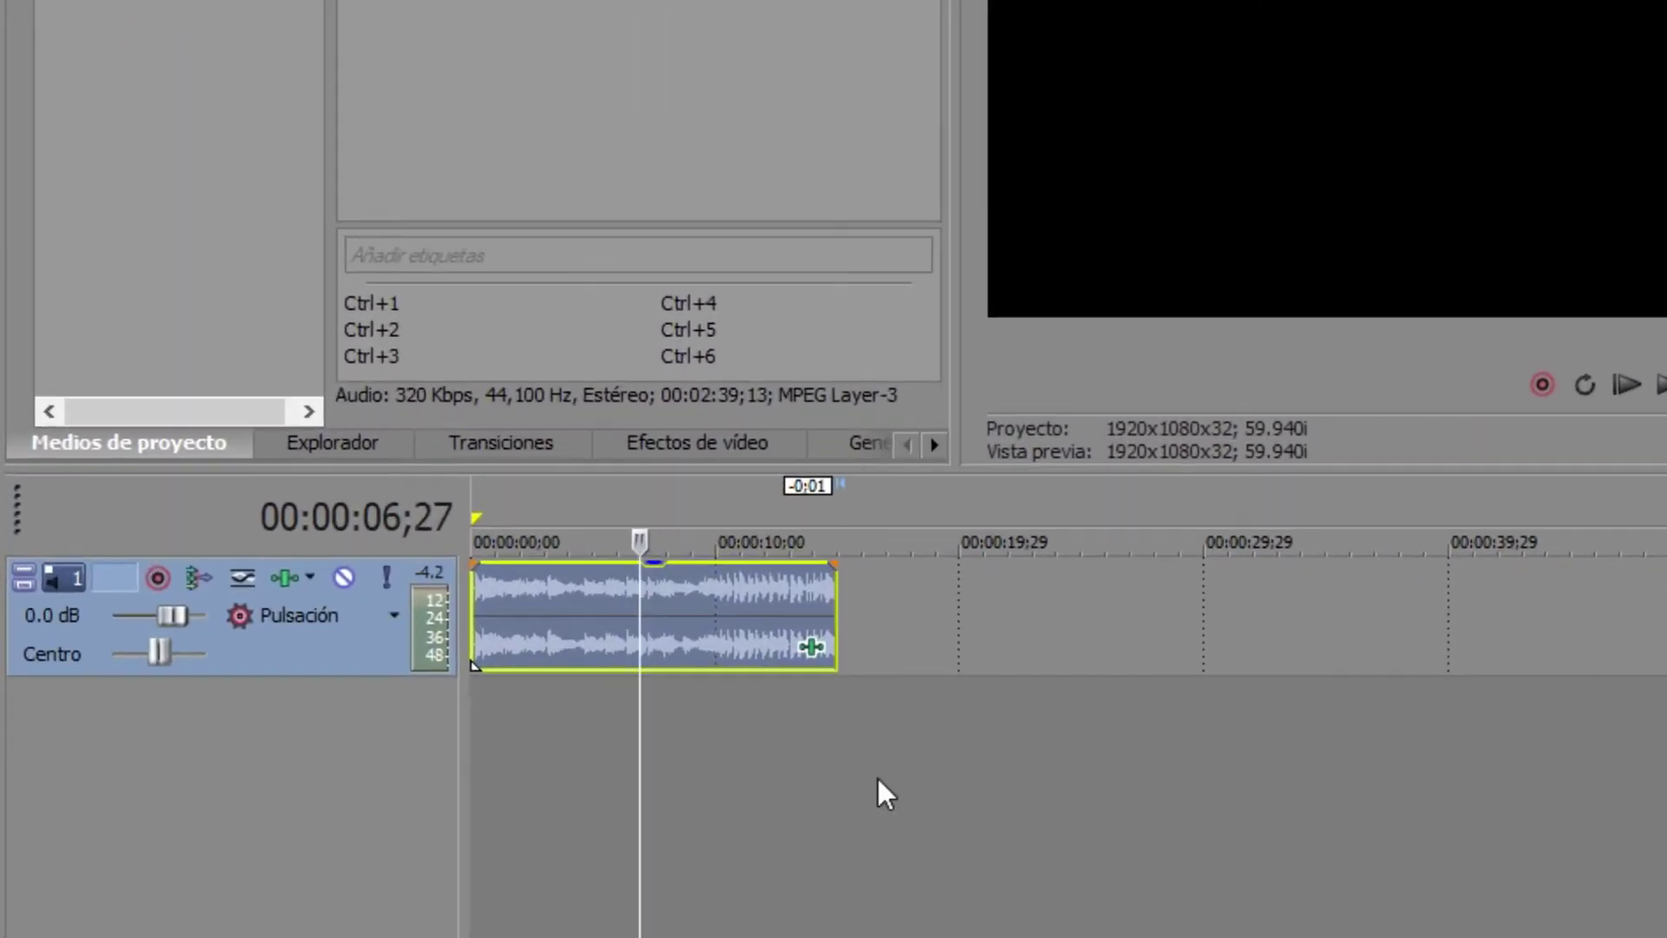
left_click(667, 500)
double_click(650, 517)
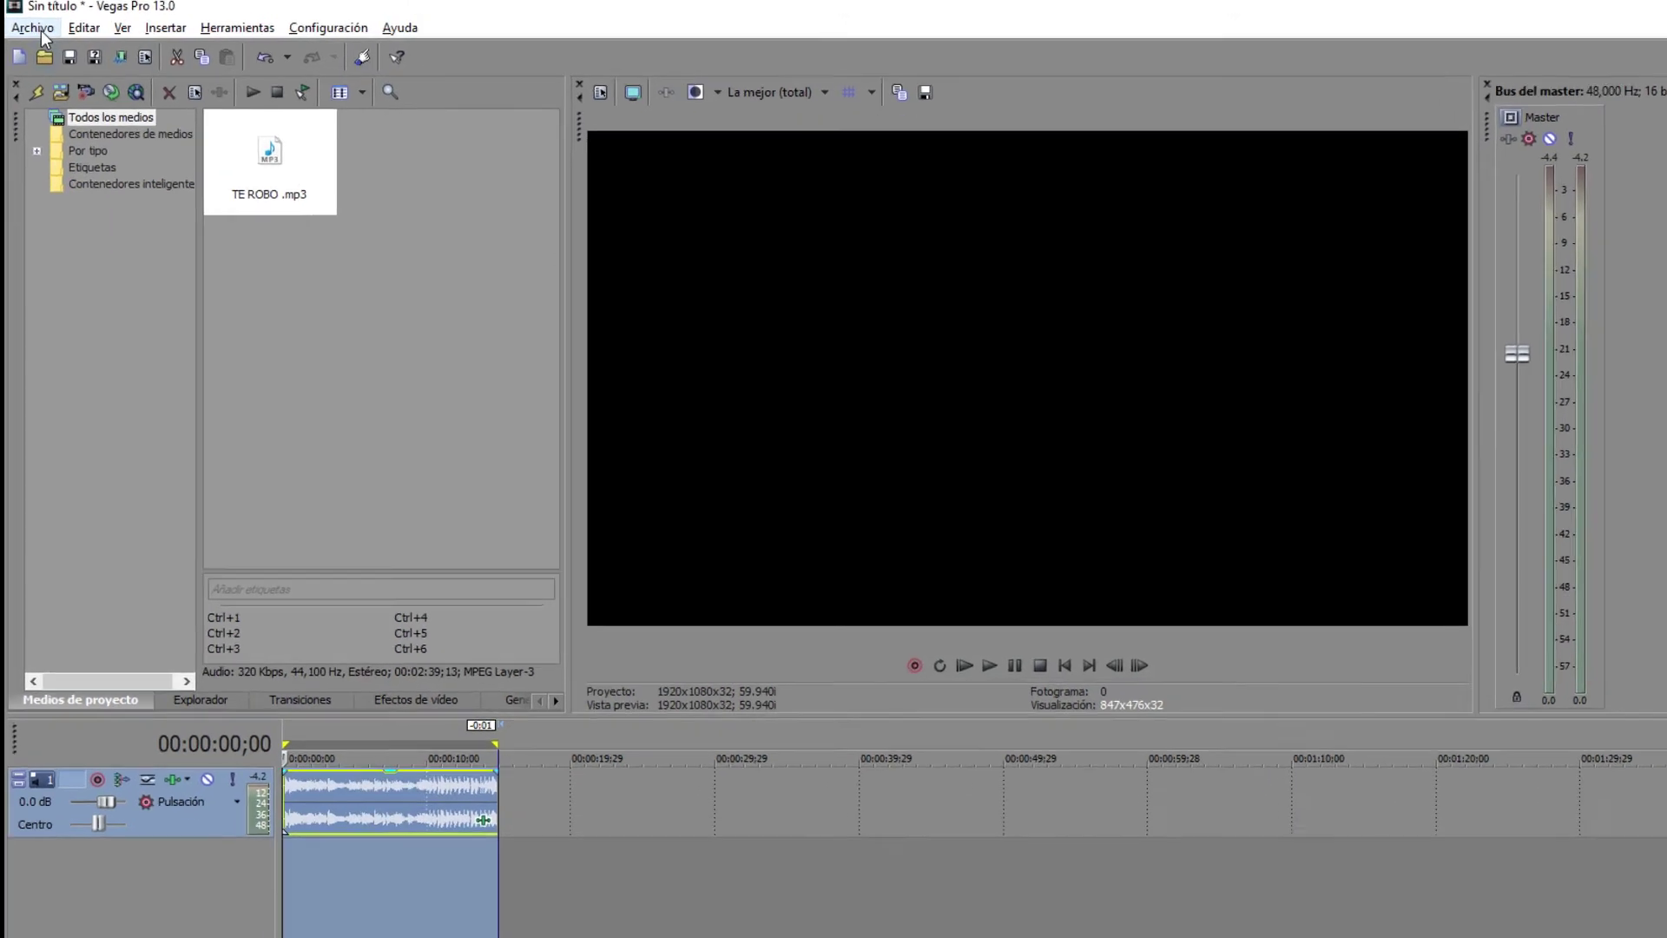
Open the Render As settings and choose the Audio MP3 template "320 Kbps, audio de CD transparente".
left_click(40, 30)
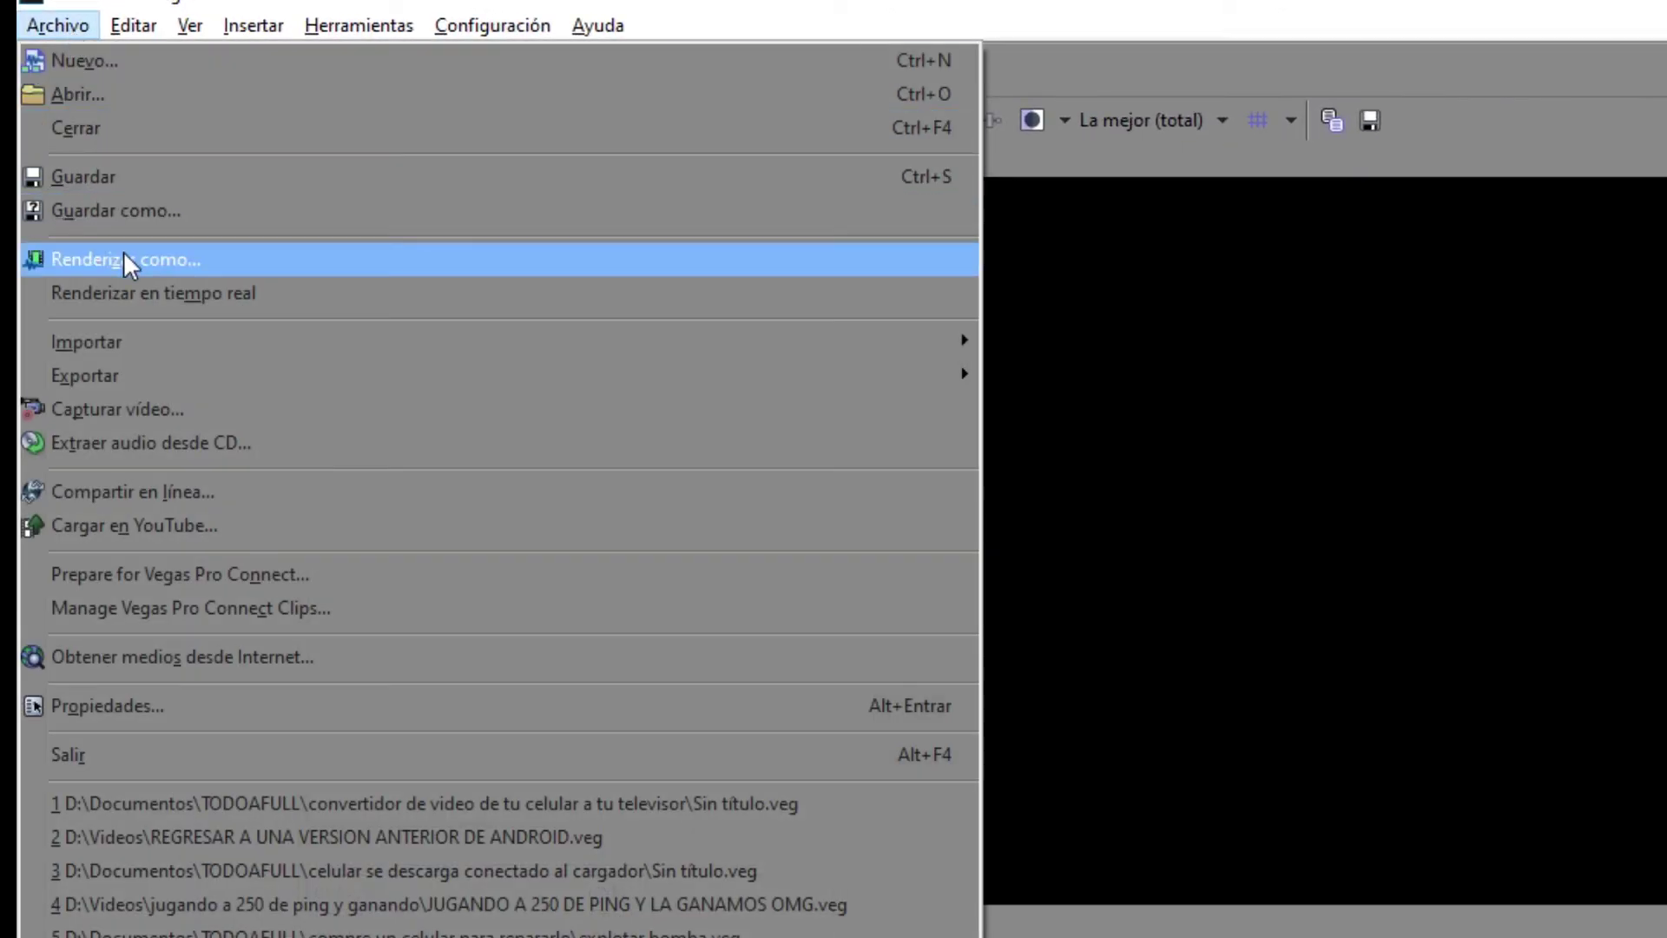
left_click(95, 260)
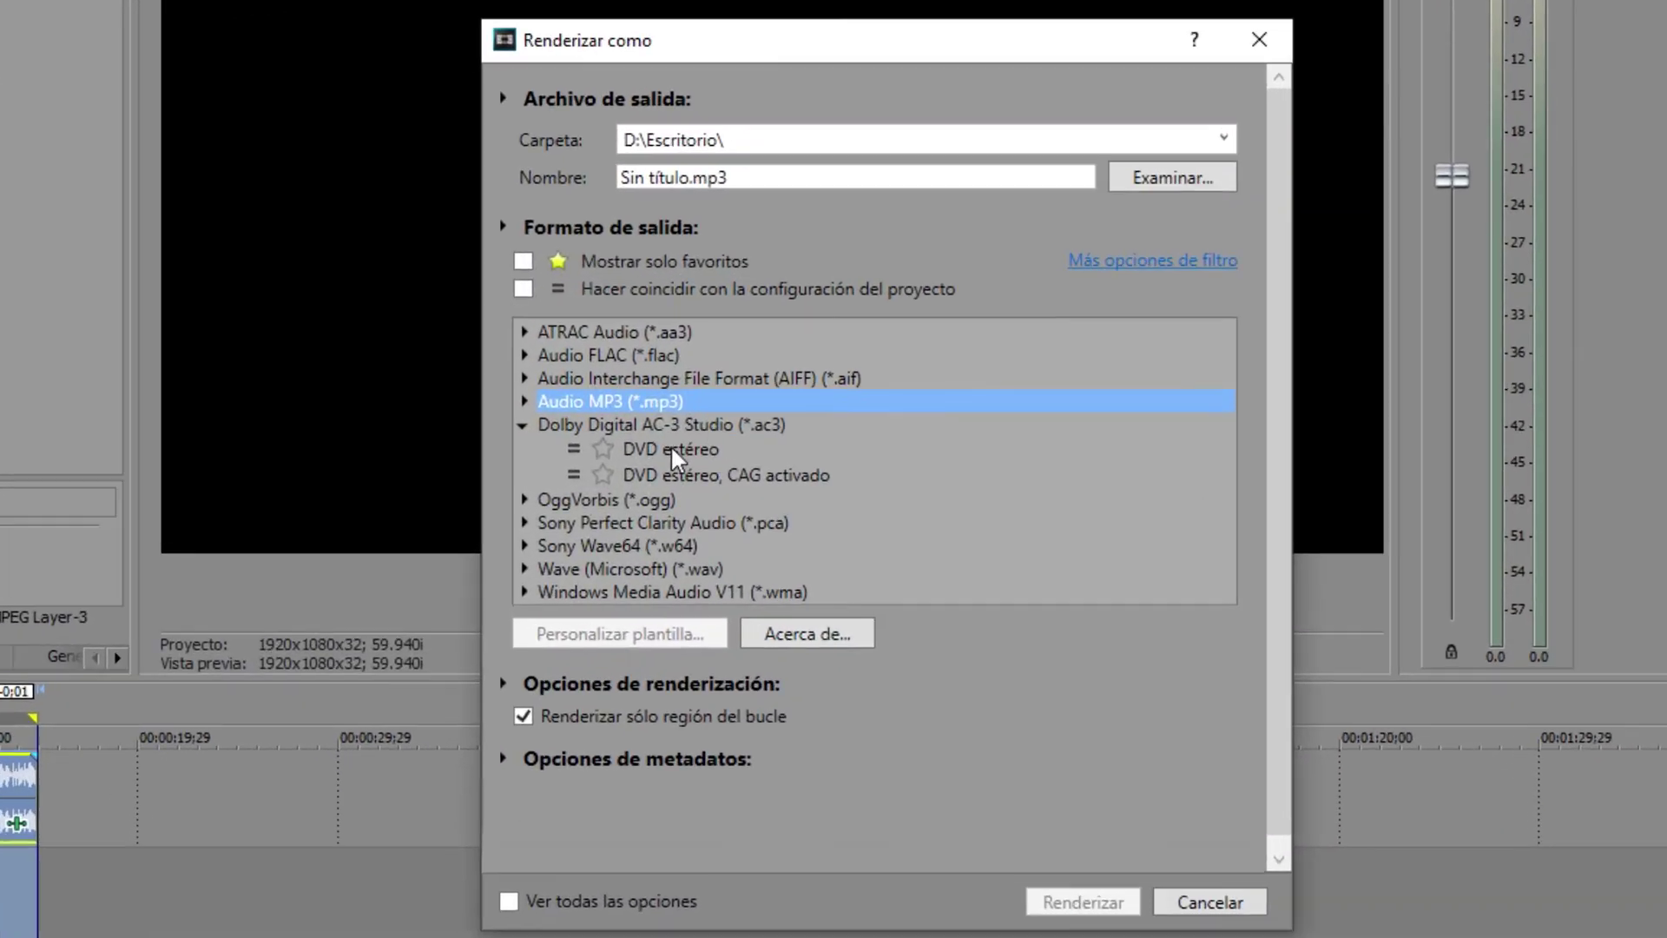
left_click(727, 461)
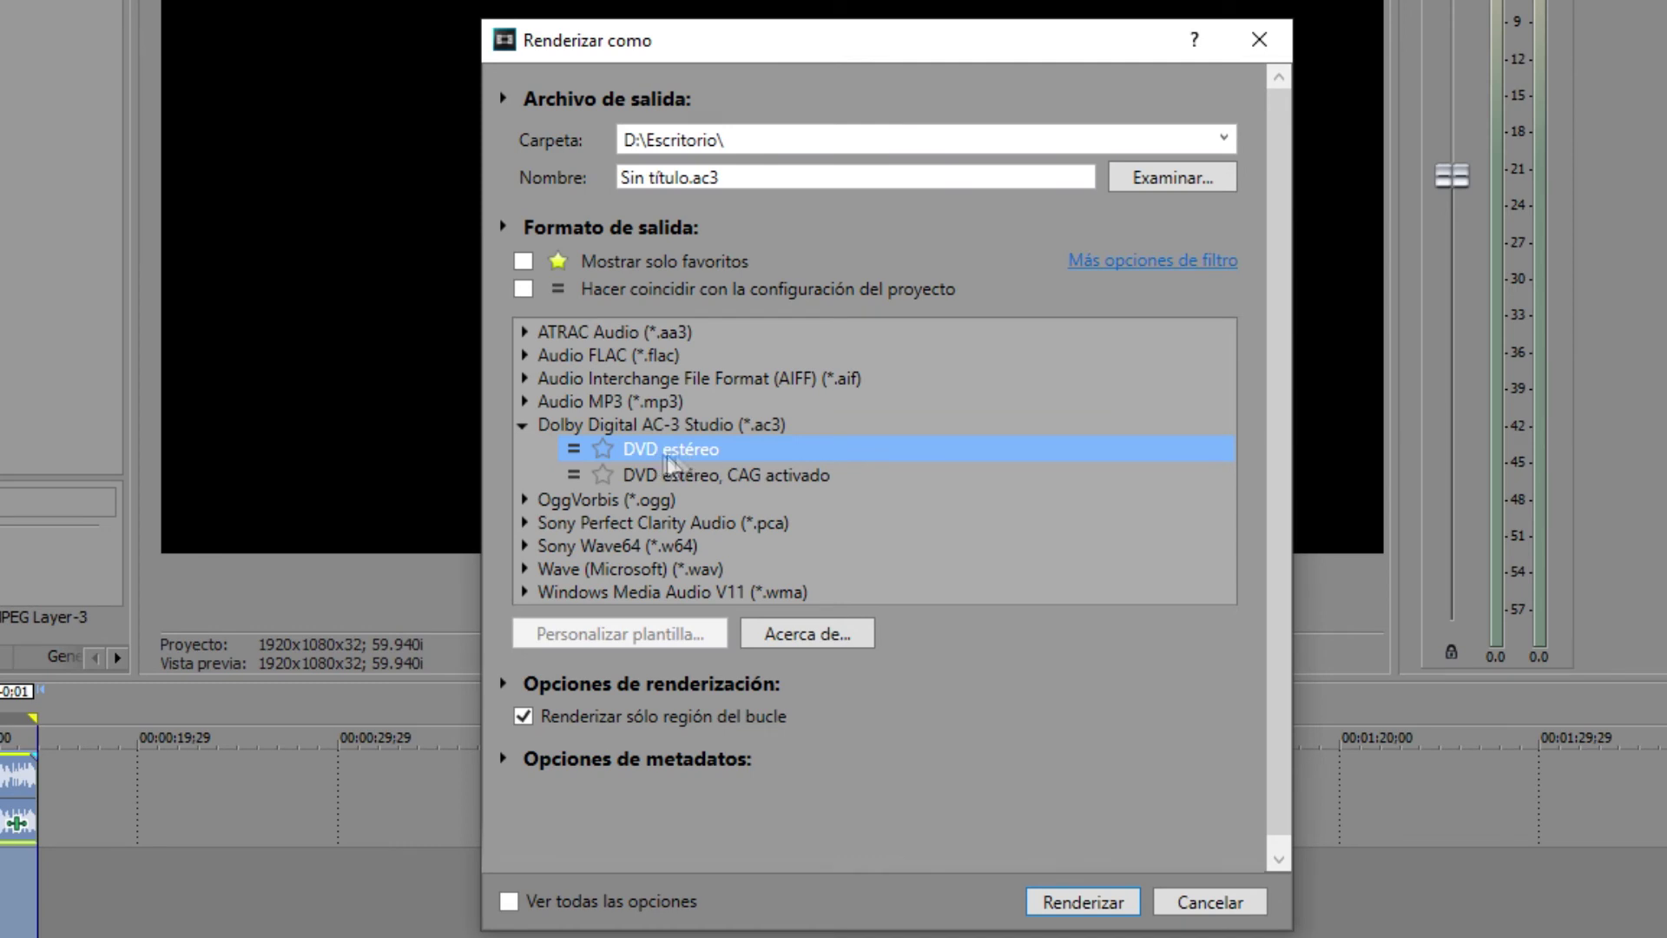
left_click(523, 425)
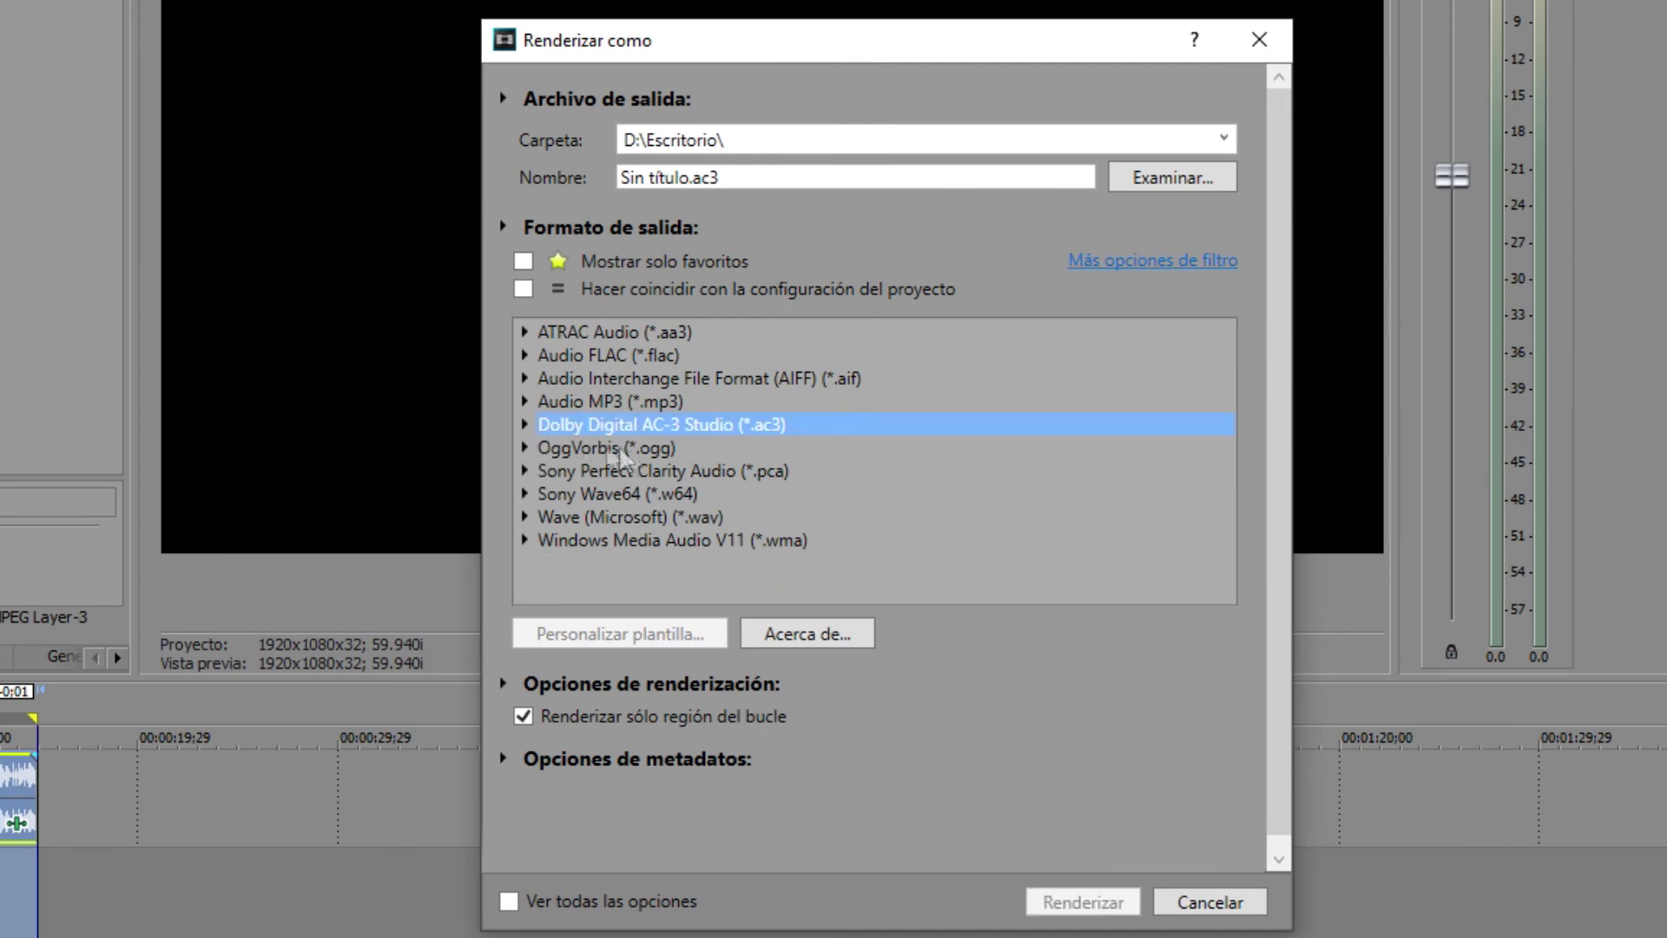
left_click(563, 401)
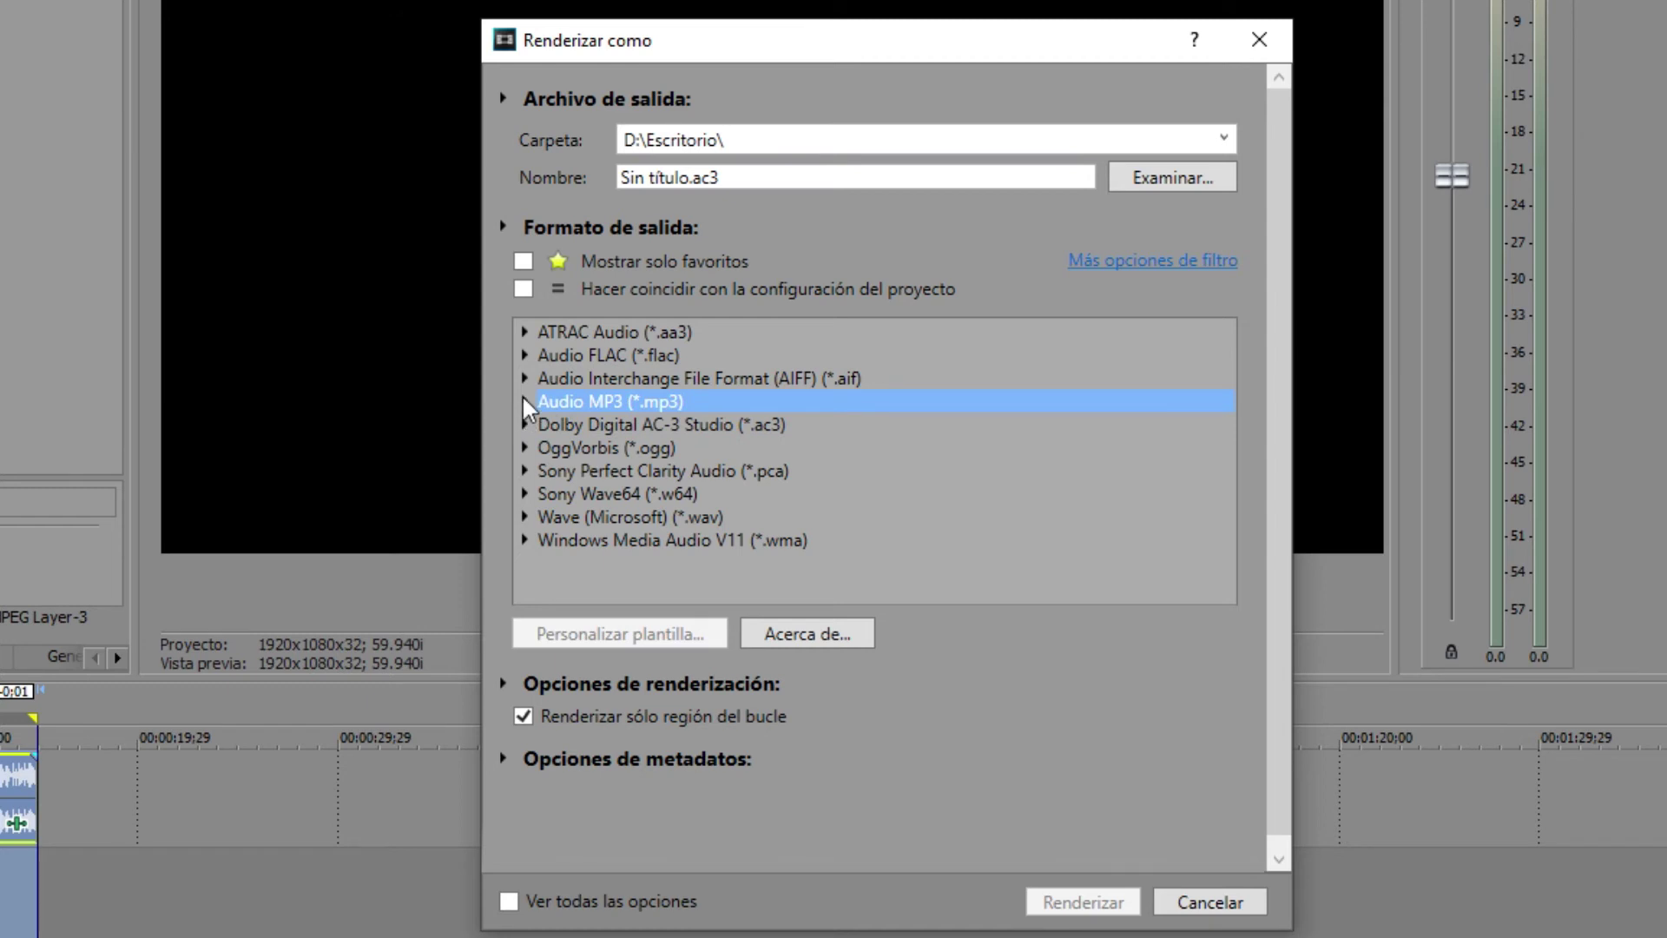
left_click(525, 402)
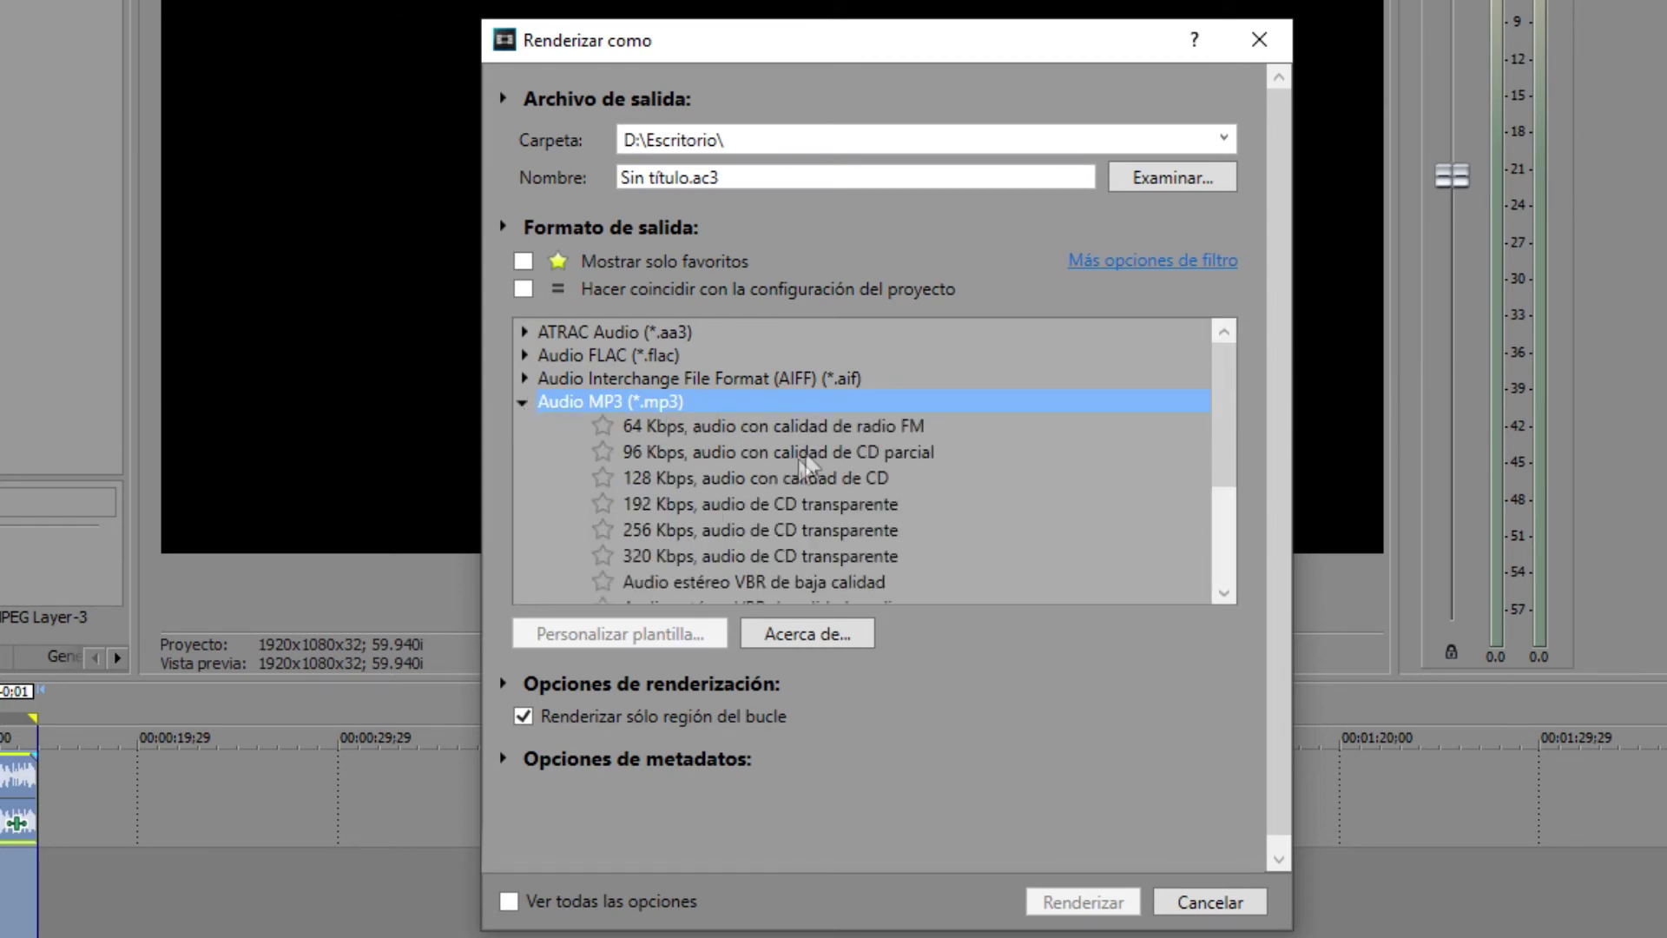
left_click(629, 557)
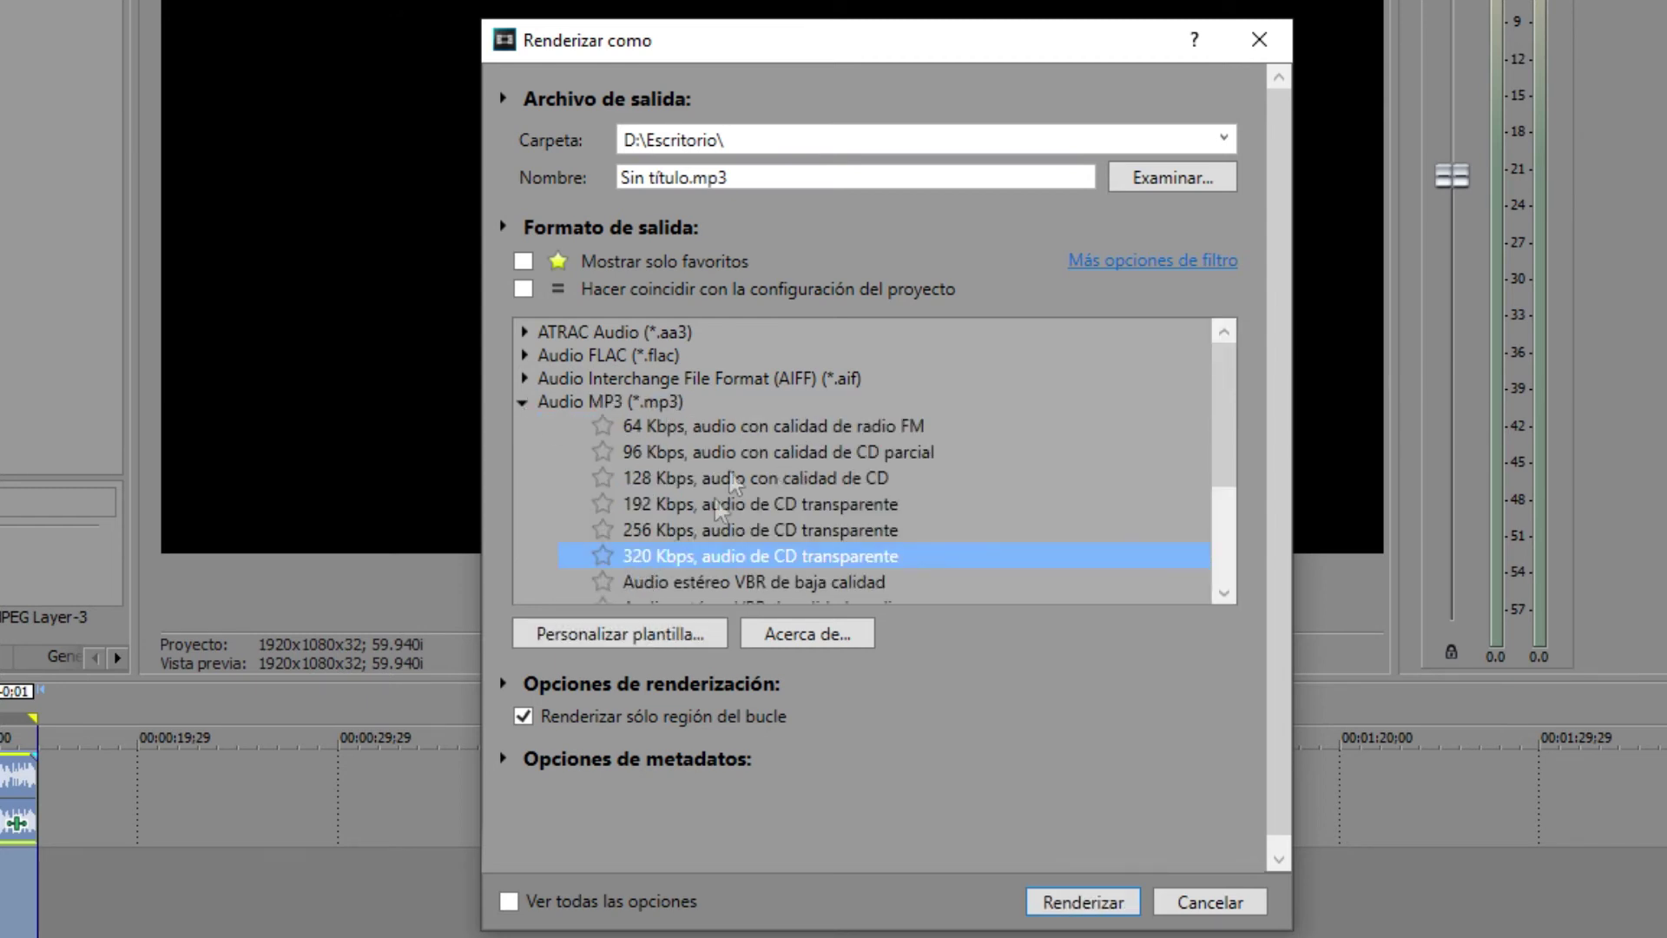
Name the output file "TE ROBO TIKTOK EDITADO" followed by the creator's name.
left_click(778, 178)
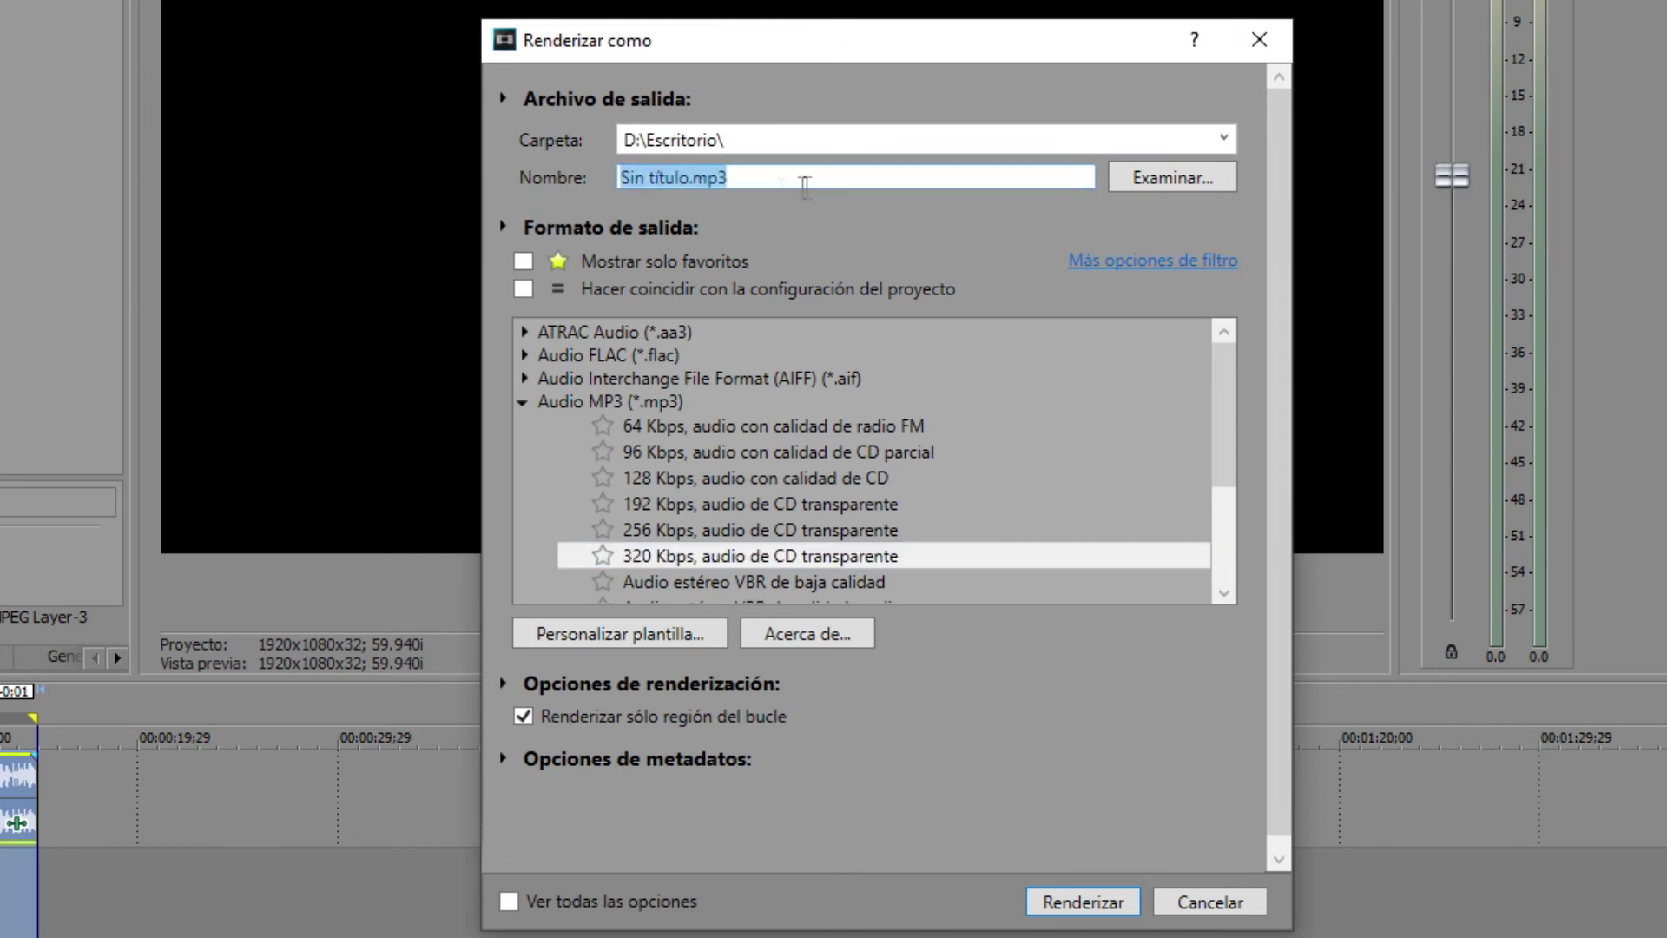
key("BackSpace")
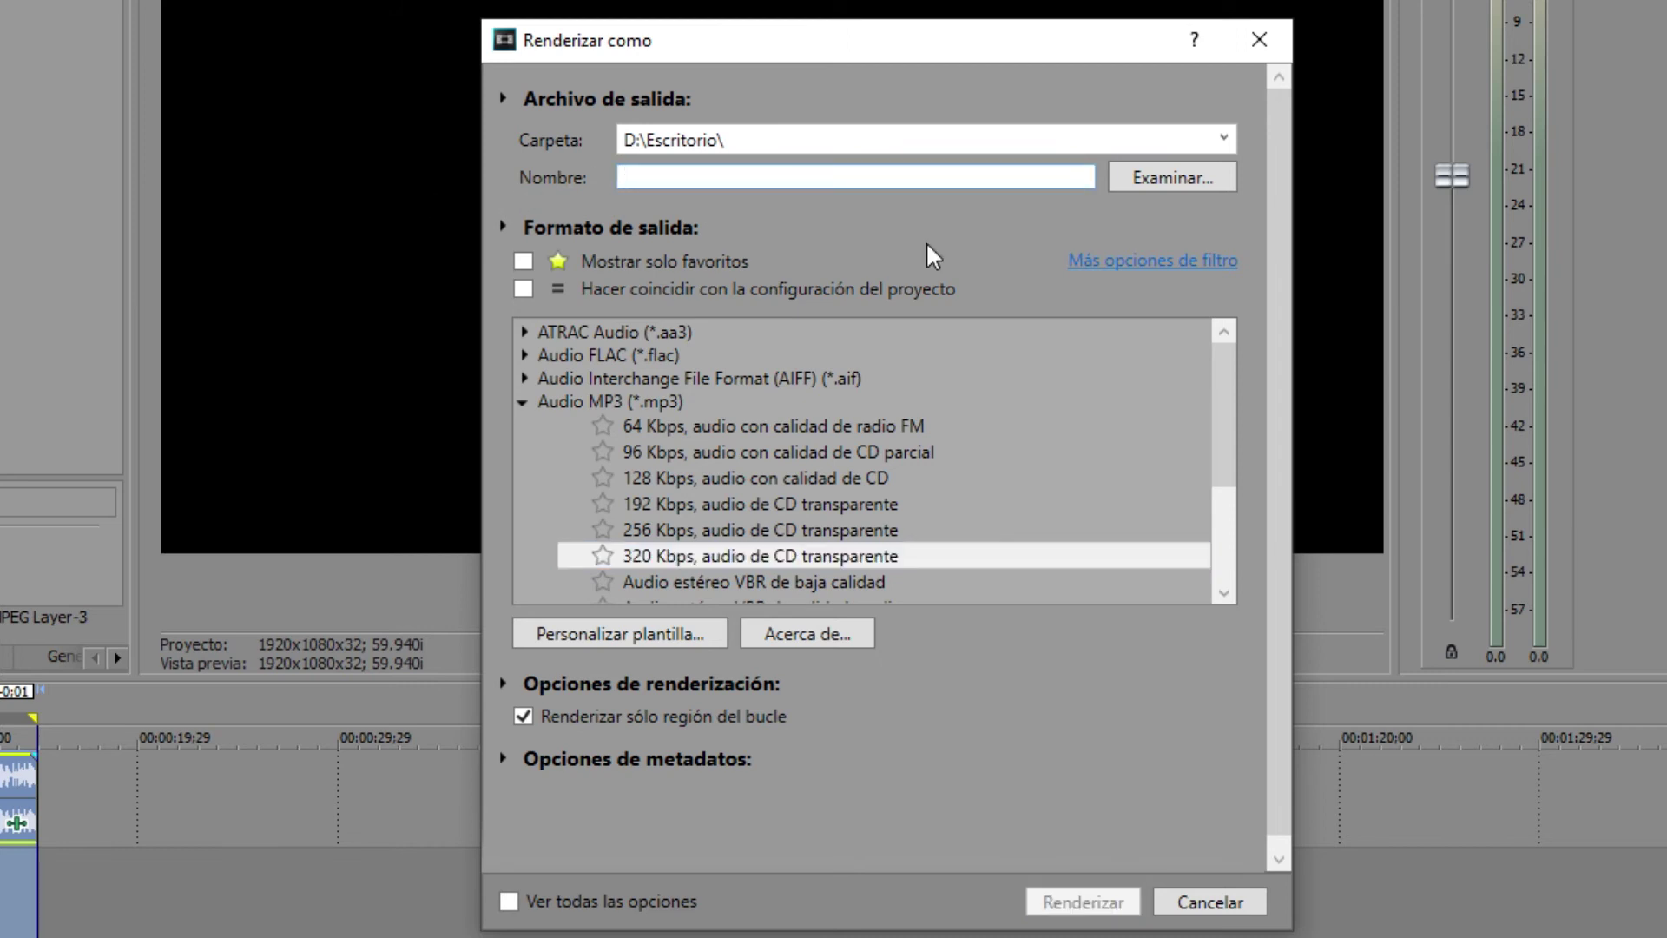
type("TE ROBO ")
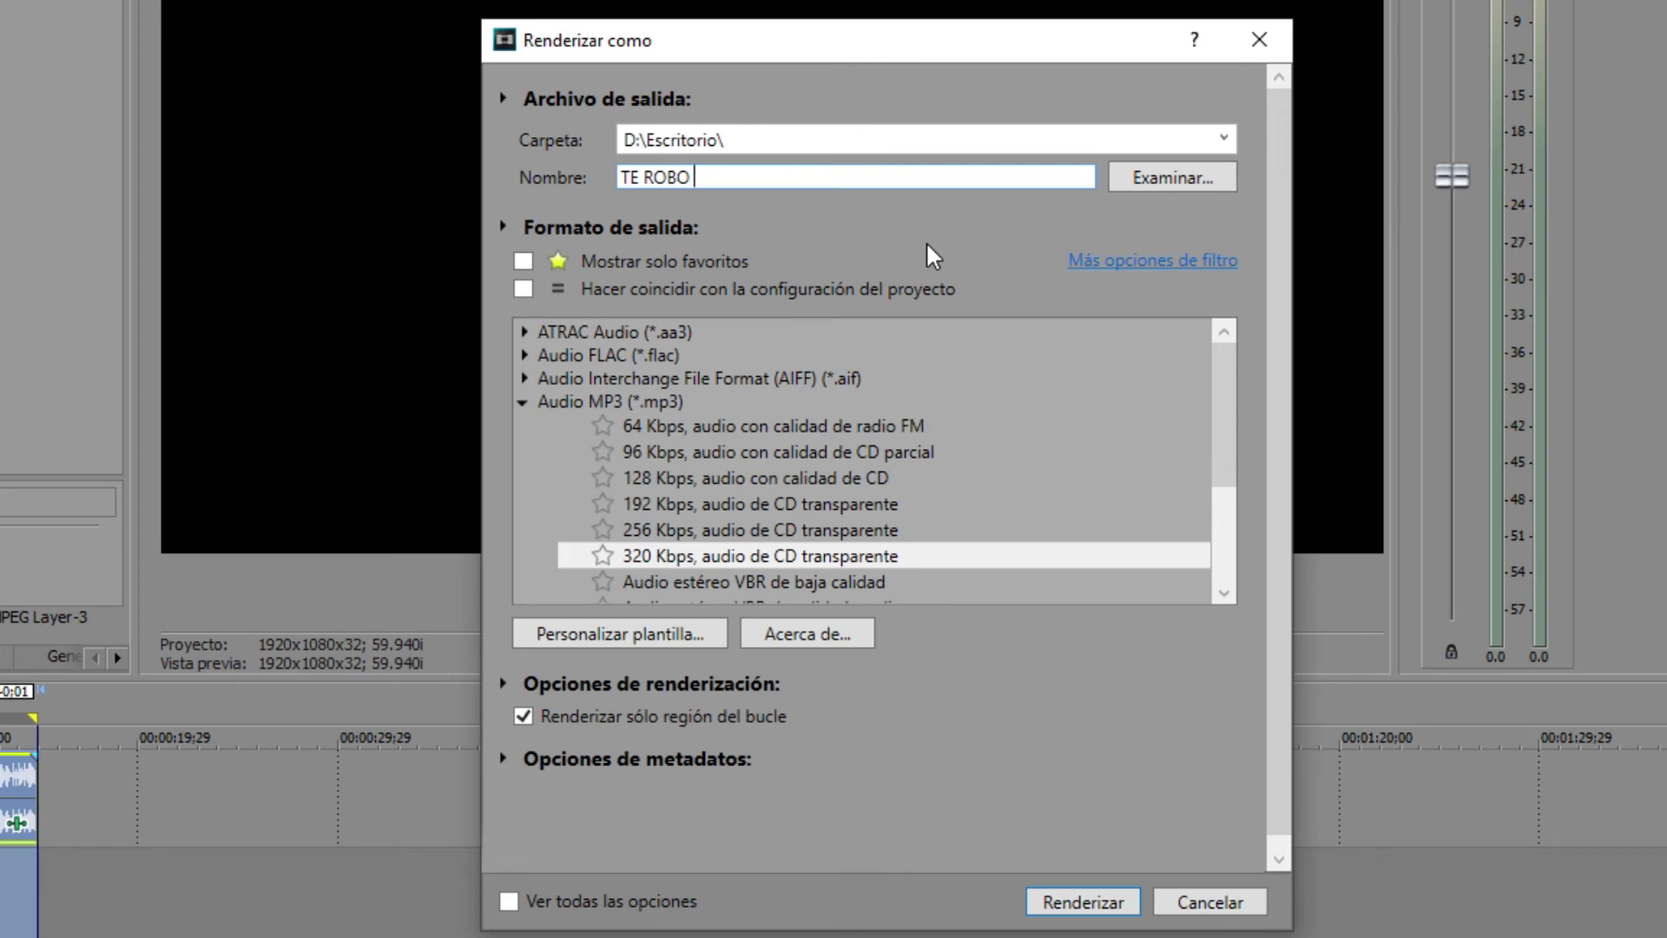
type("TIKTOK EDITADO DARIEL")
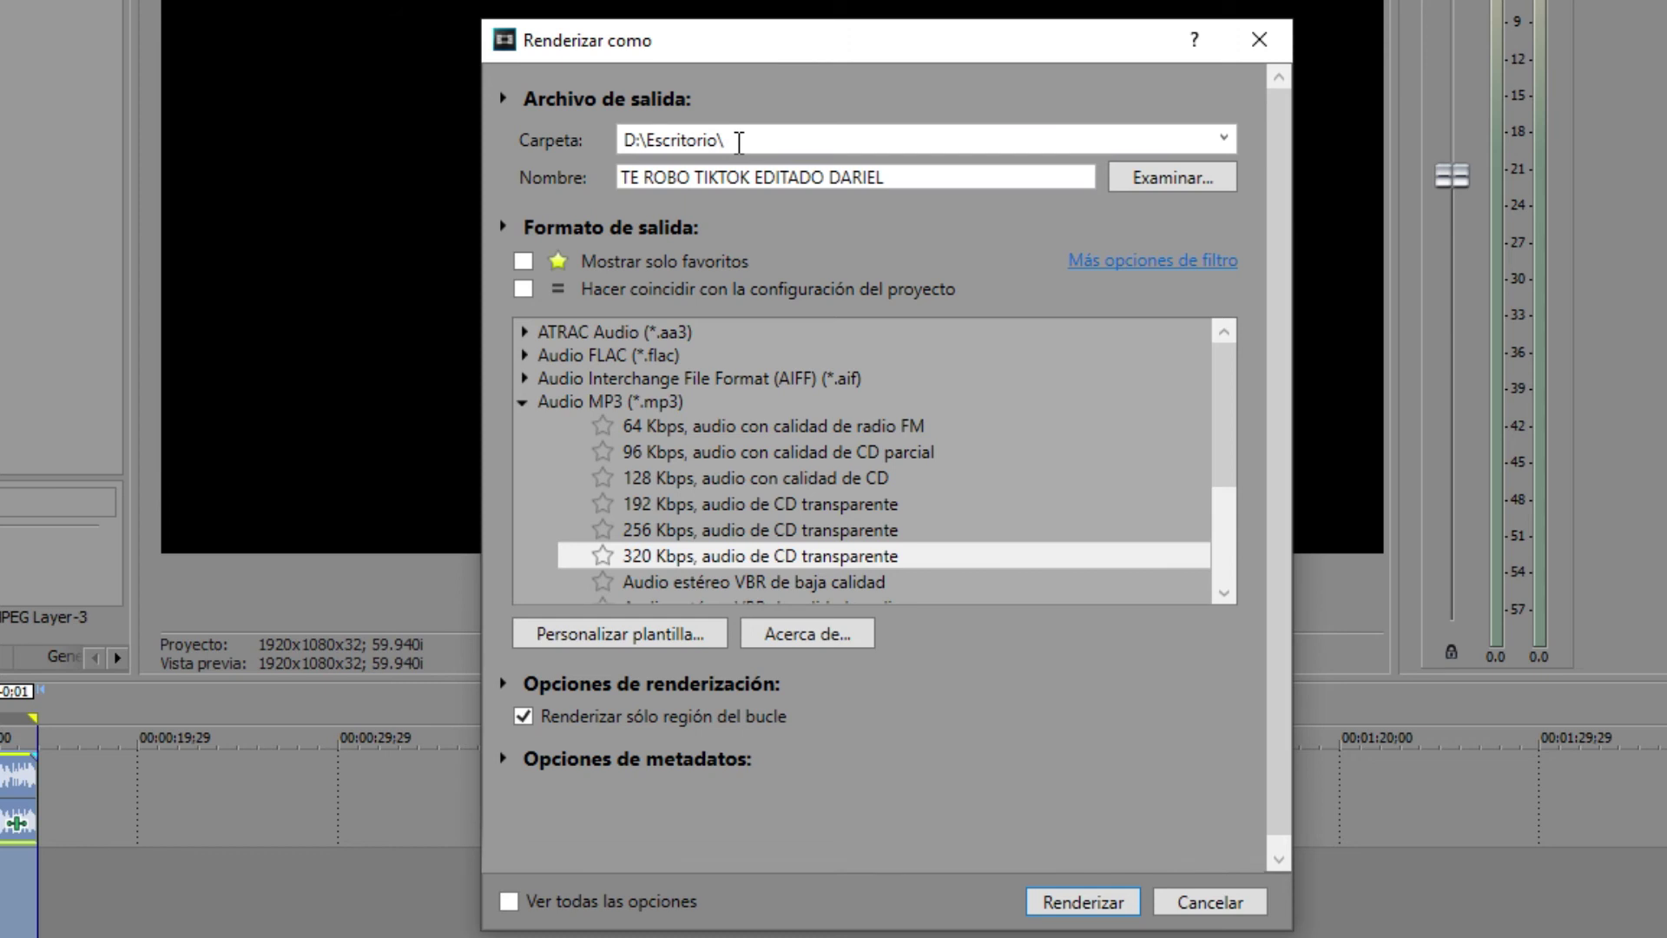
Choose the Escritorio folder as the save location and render the audio file.
left_click(1174, 179)
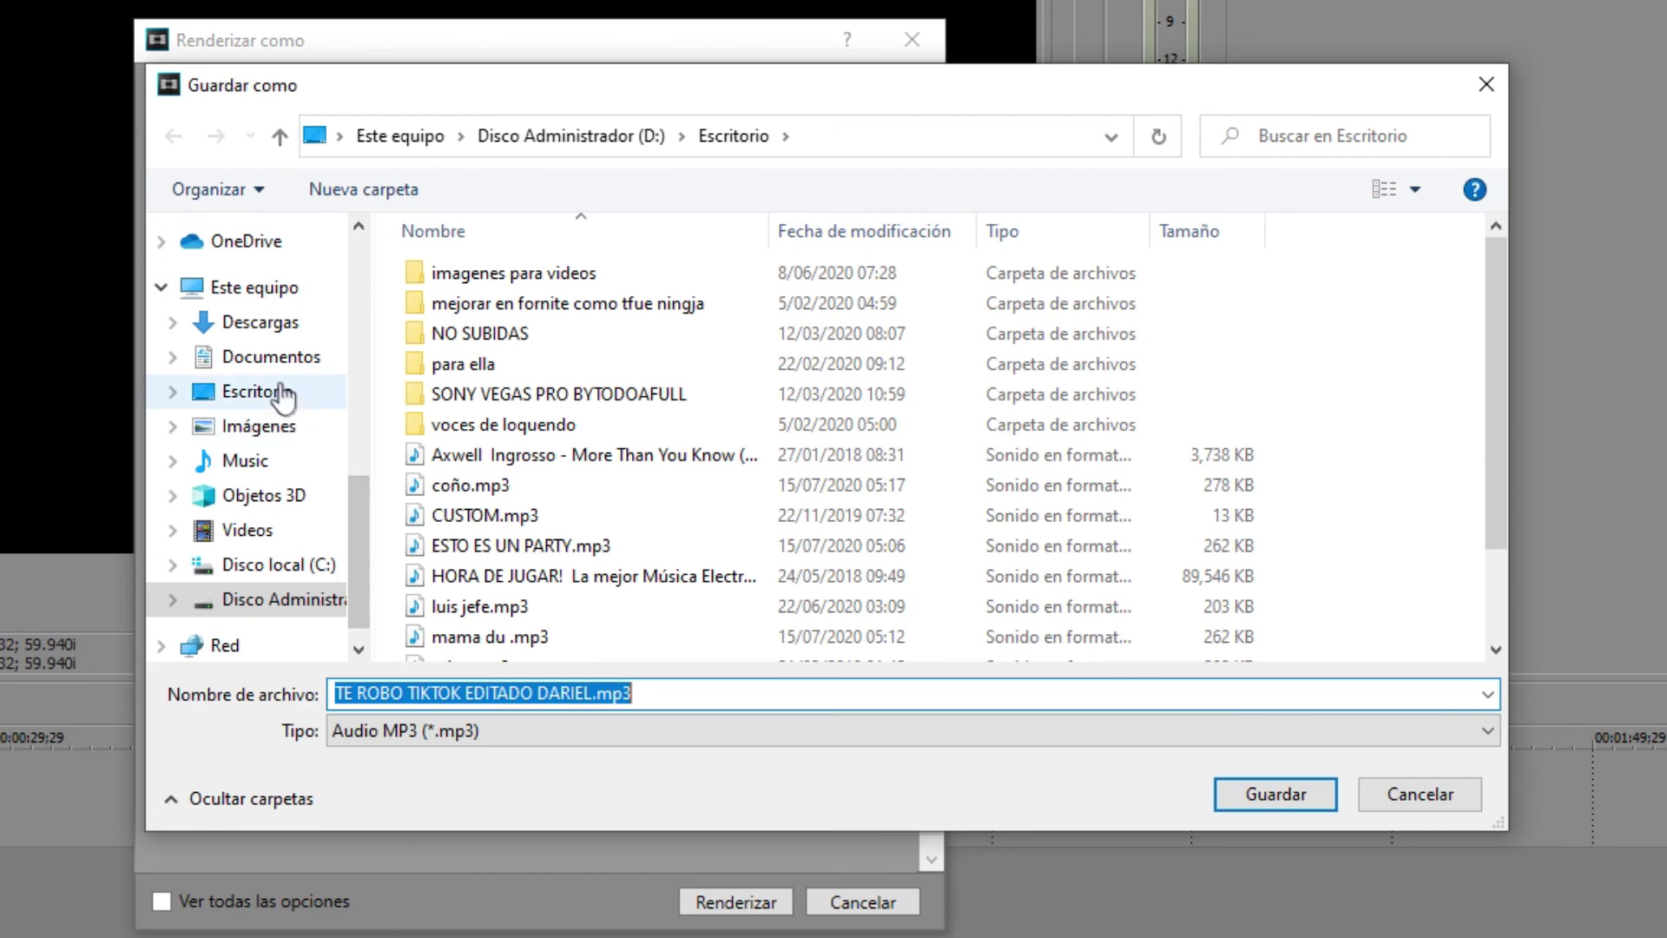
left_click(667, 392)
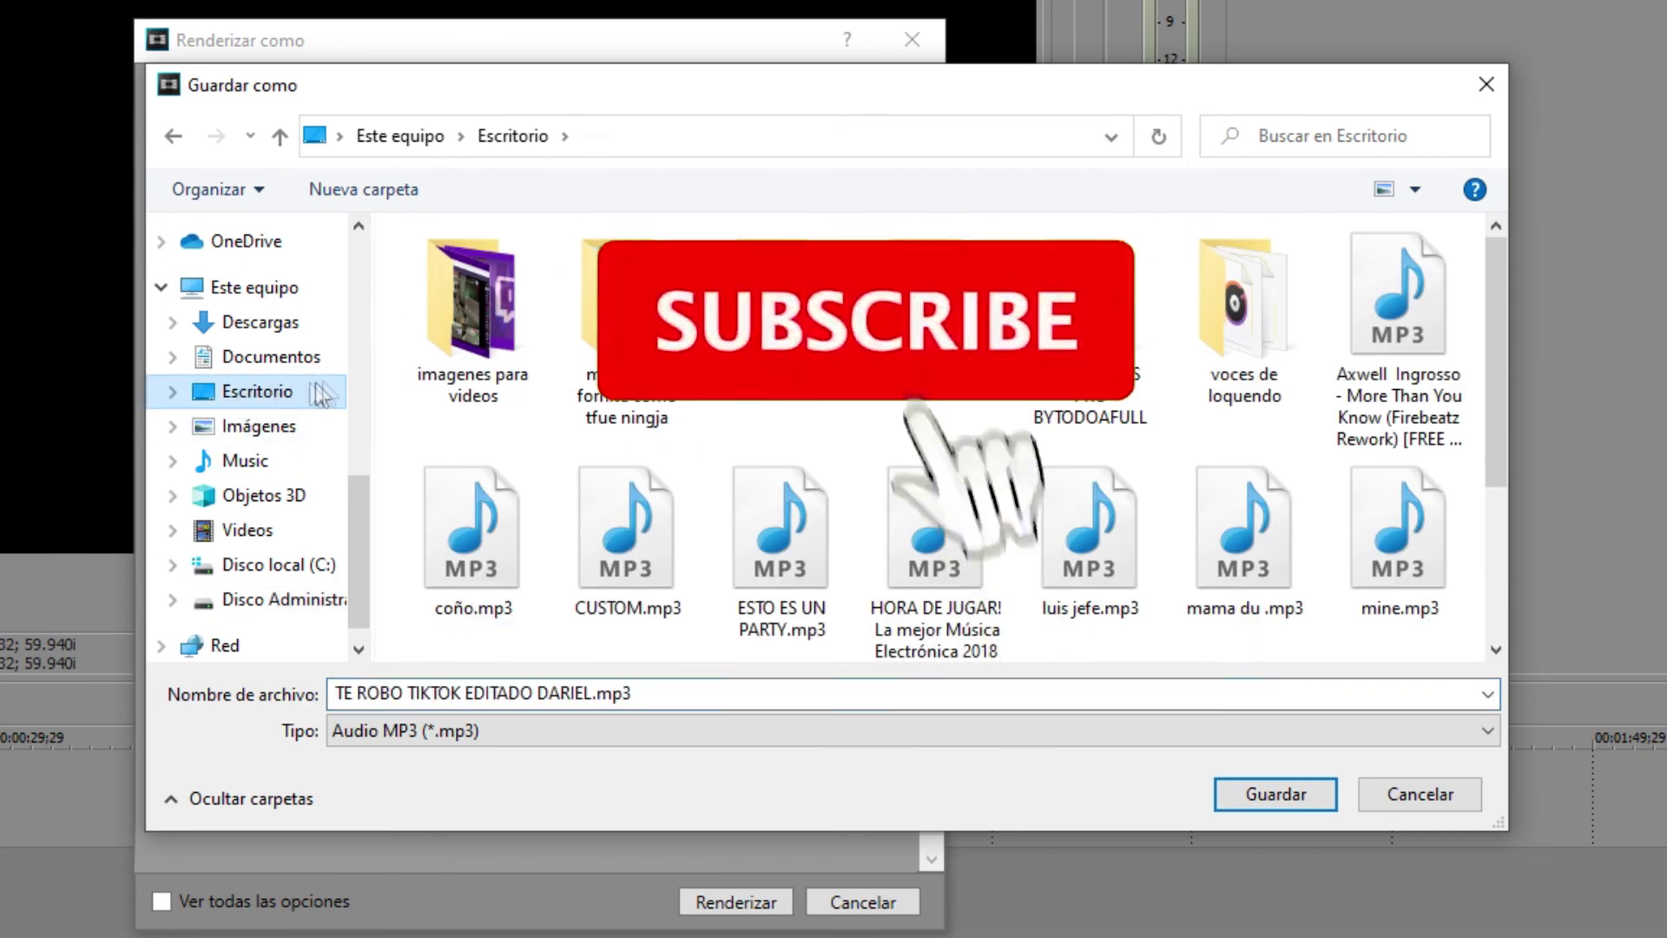
left_click(1277, 795)
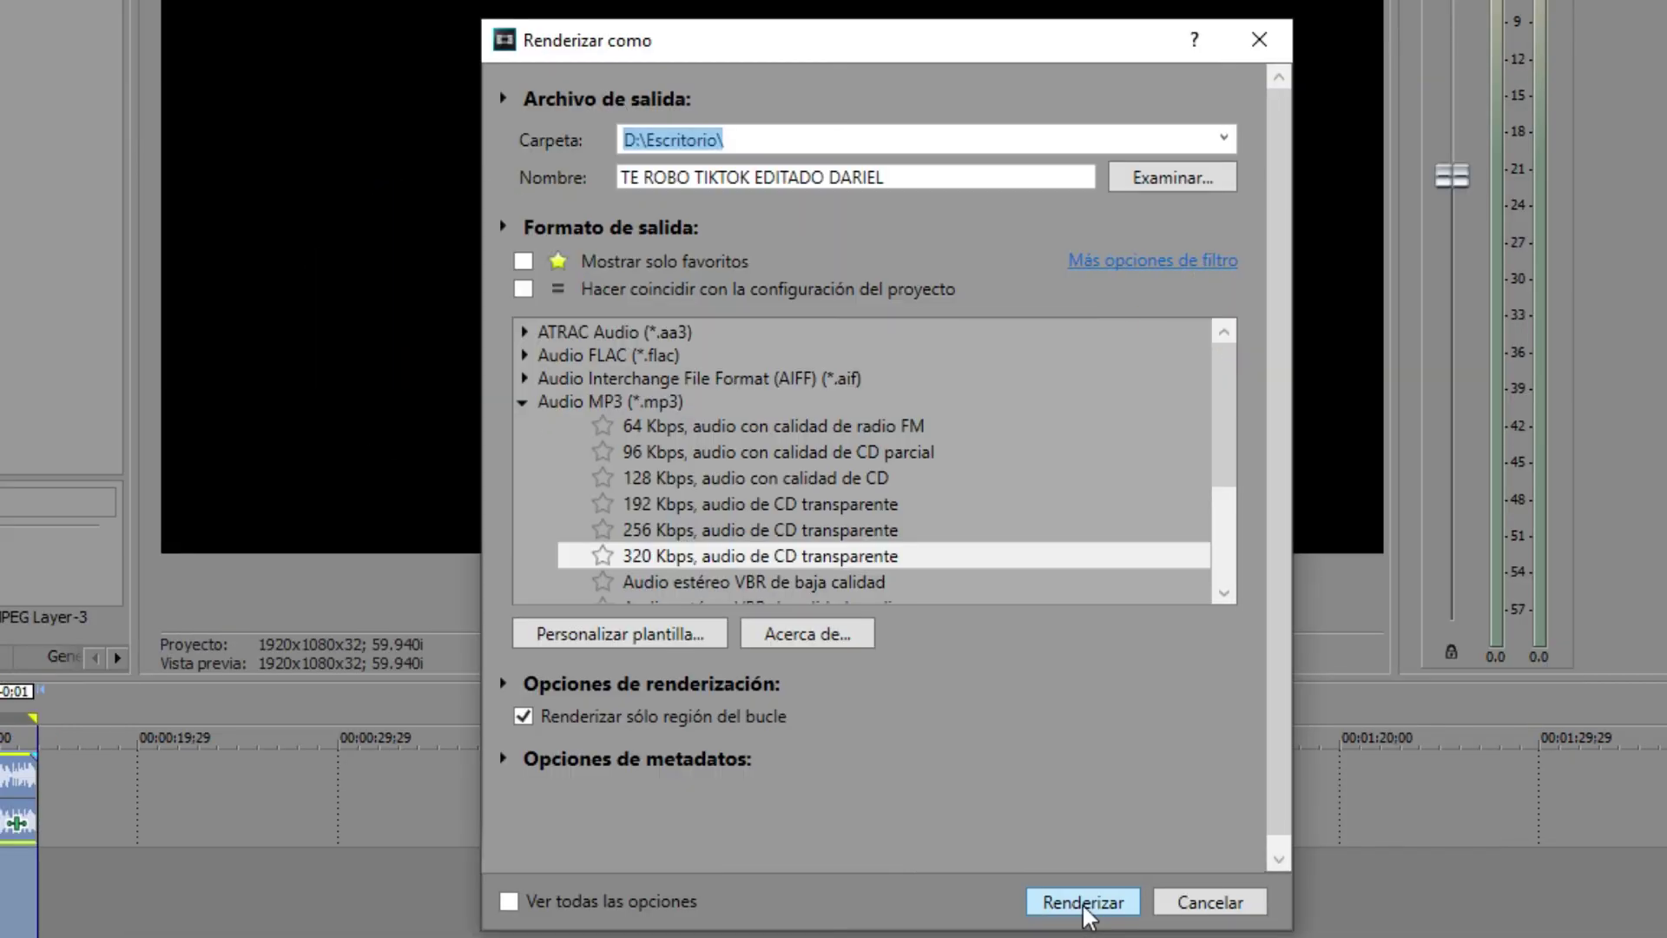
left_click(1083, 903)
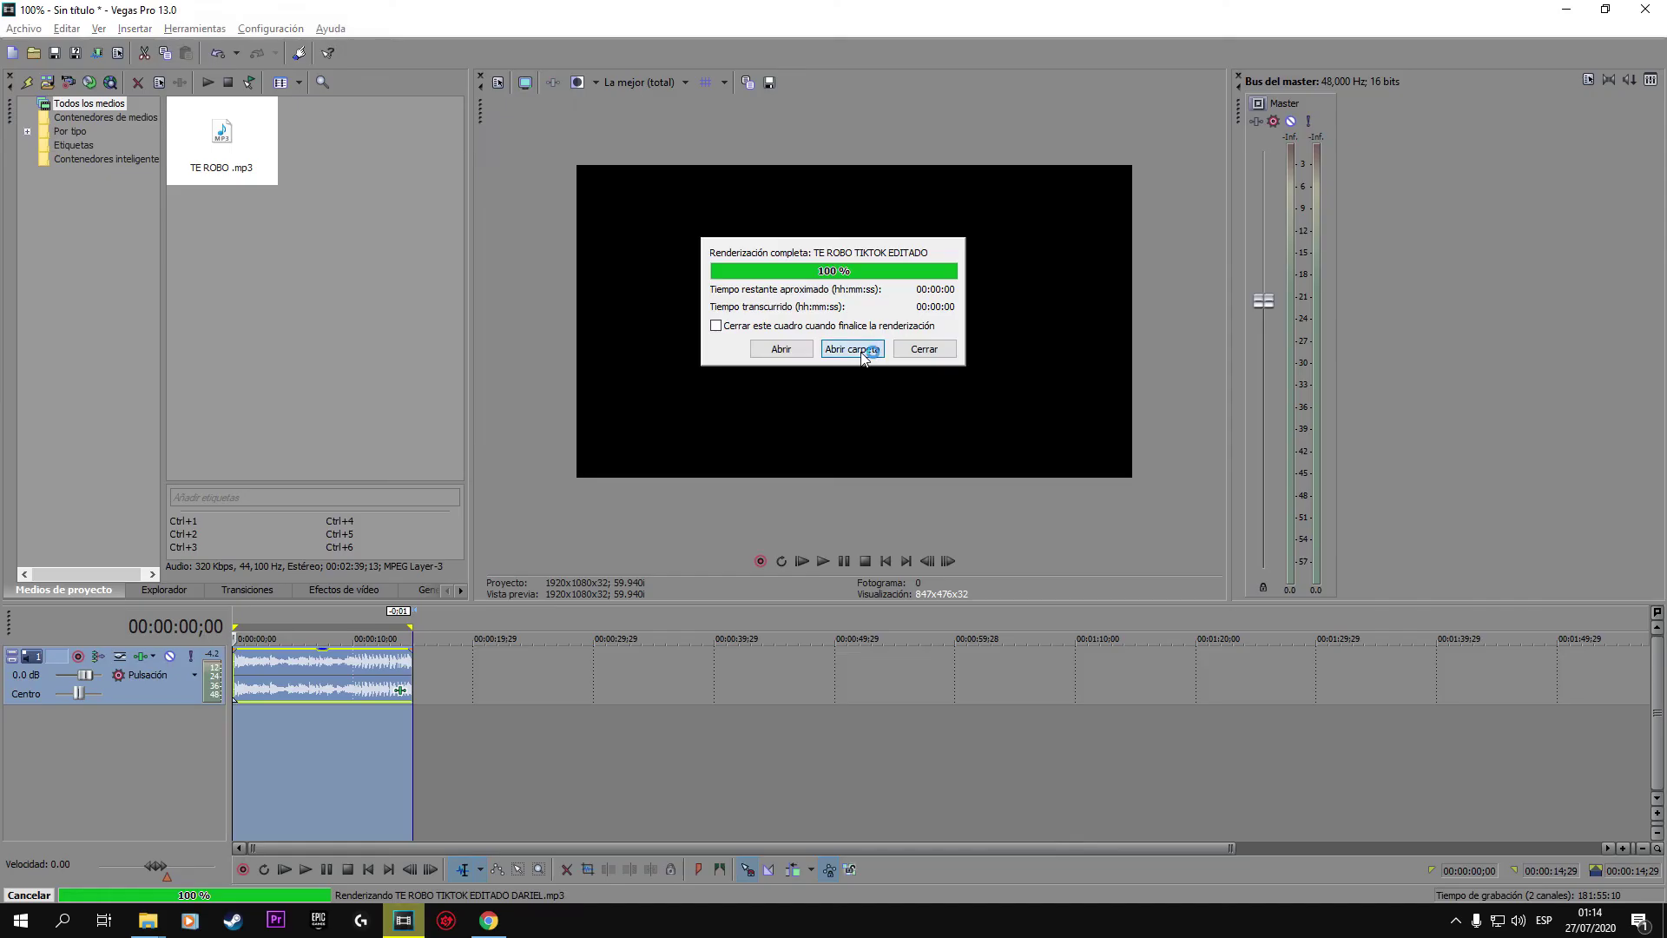
Open the folder of the finished render, play the exported MP3 to check its sound, and close the player.
left_click(846, 262)
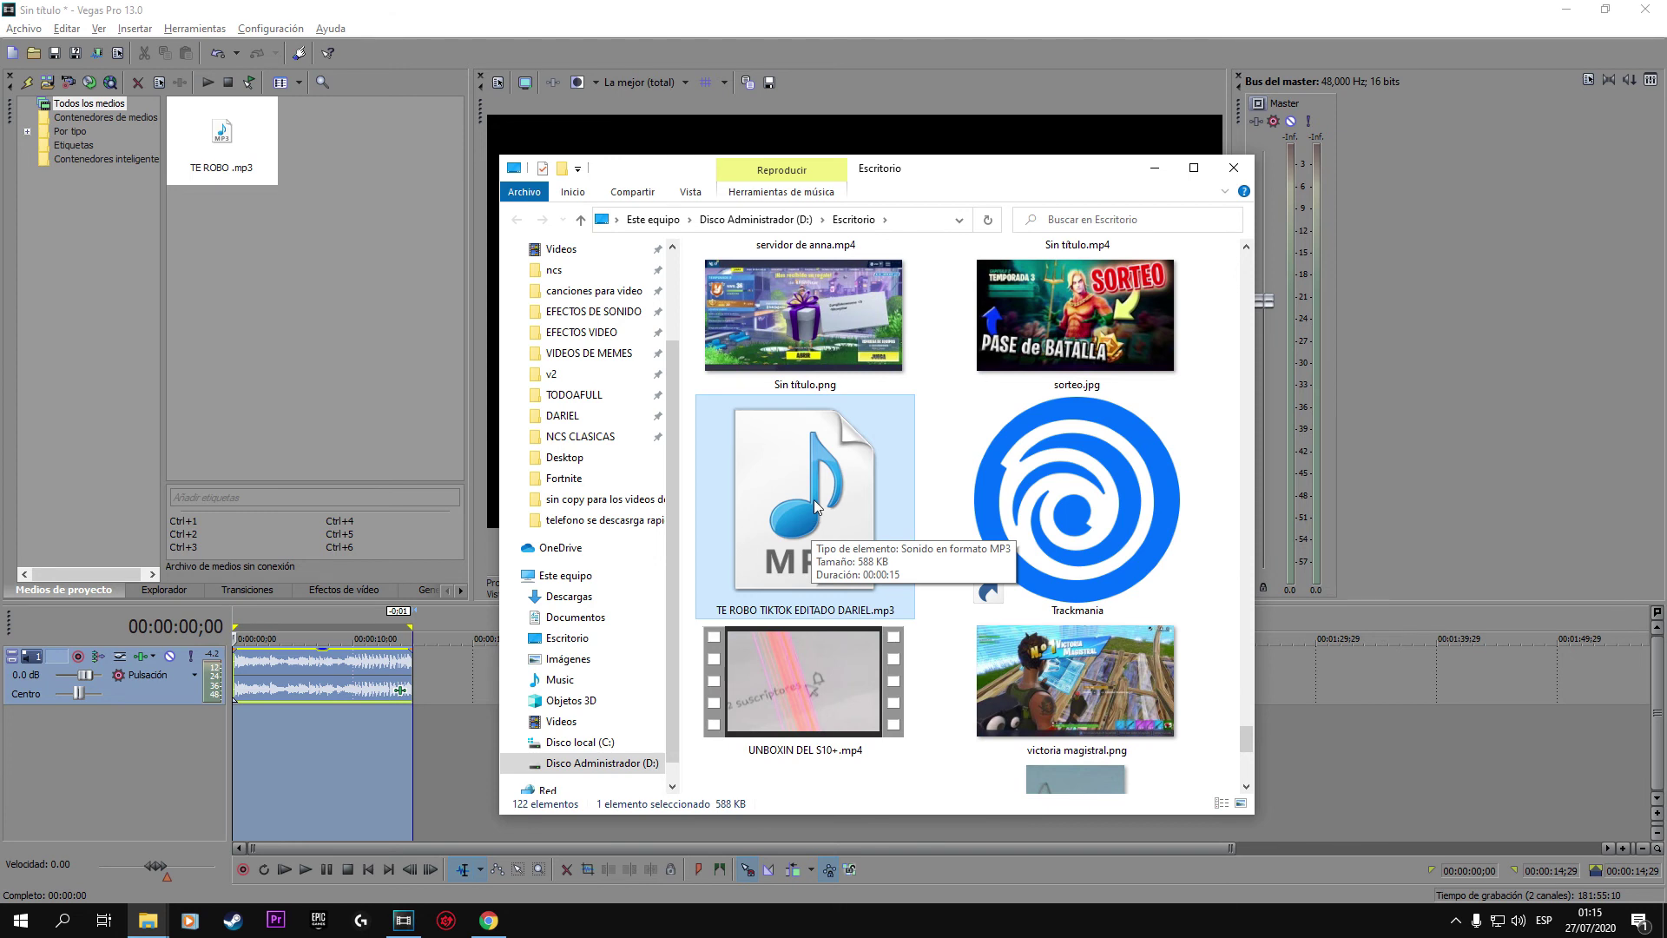
double_click(814, 499)
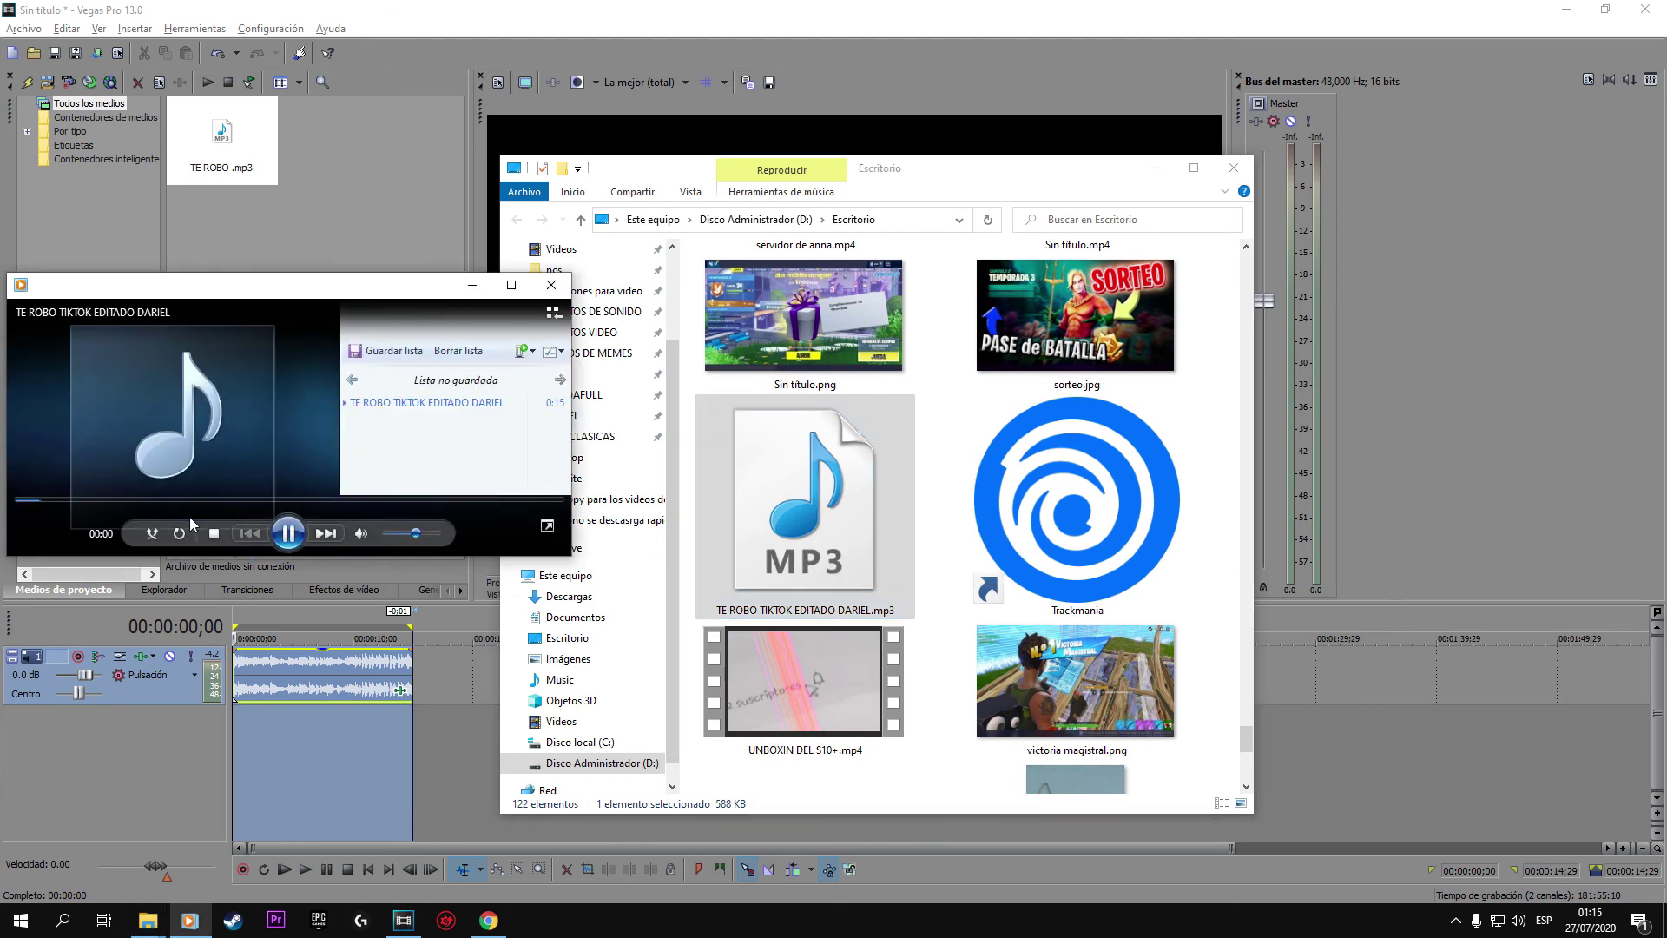
left_click(551, 284)
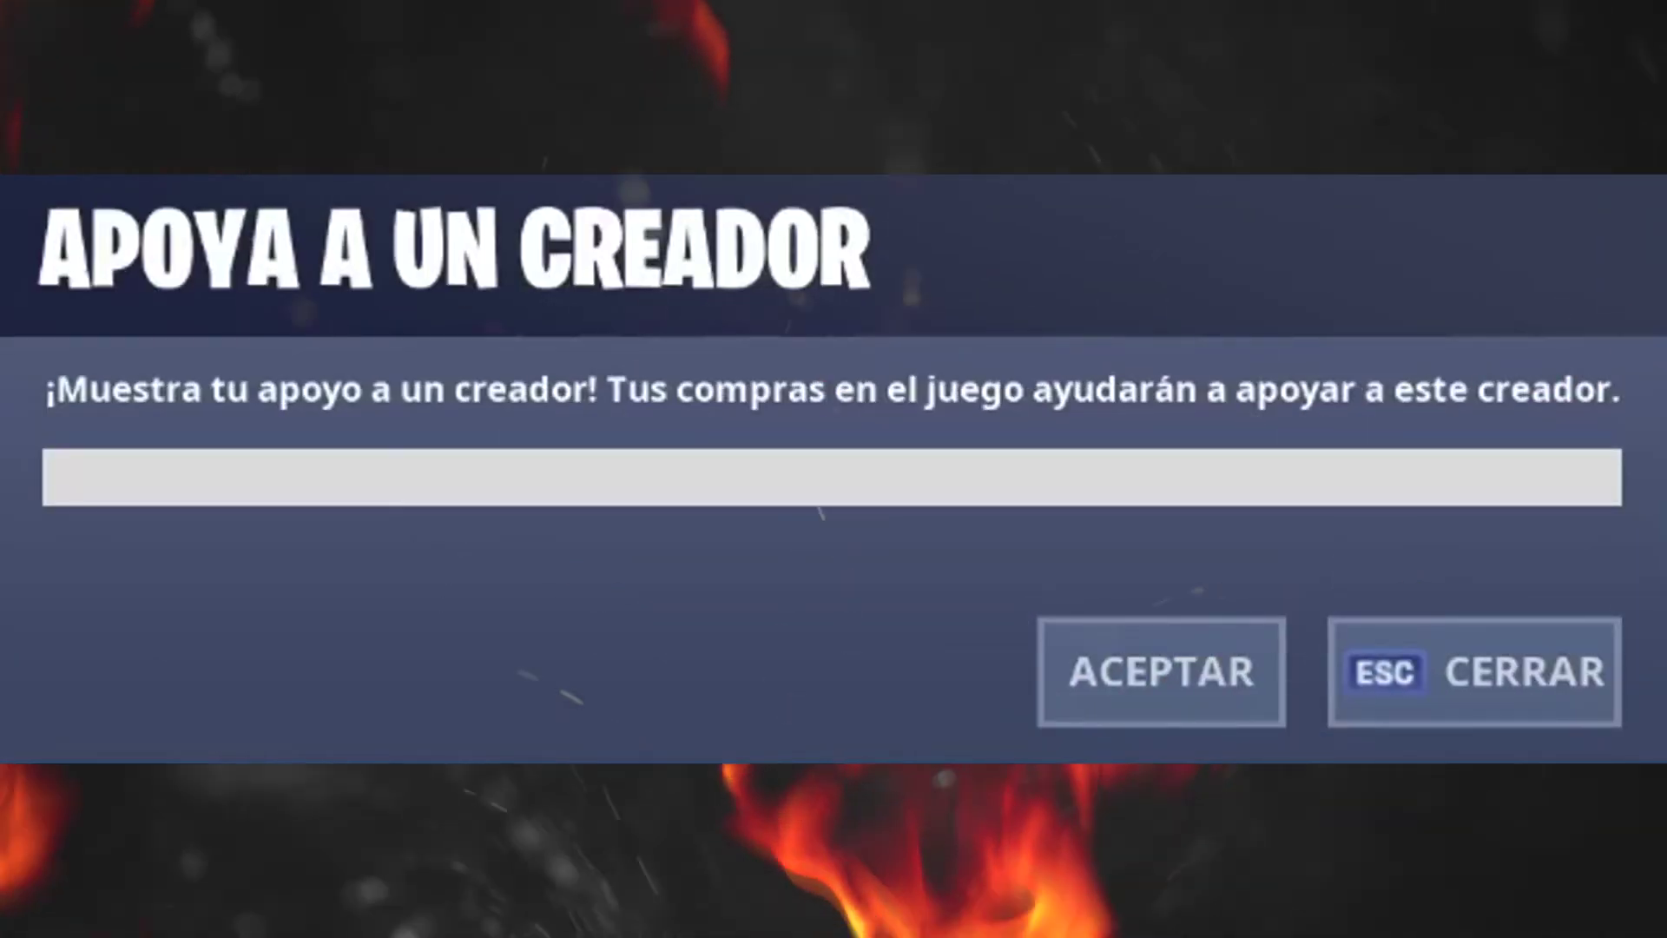
type("THEDARIEL")
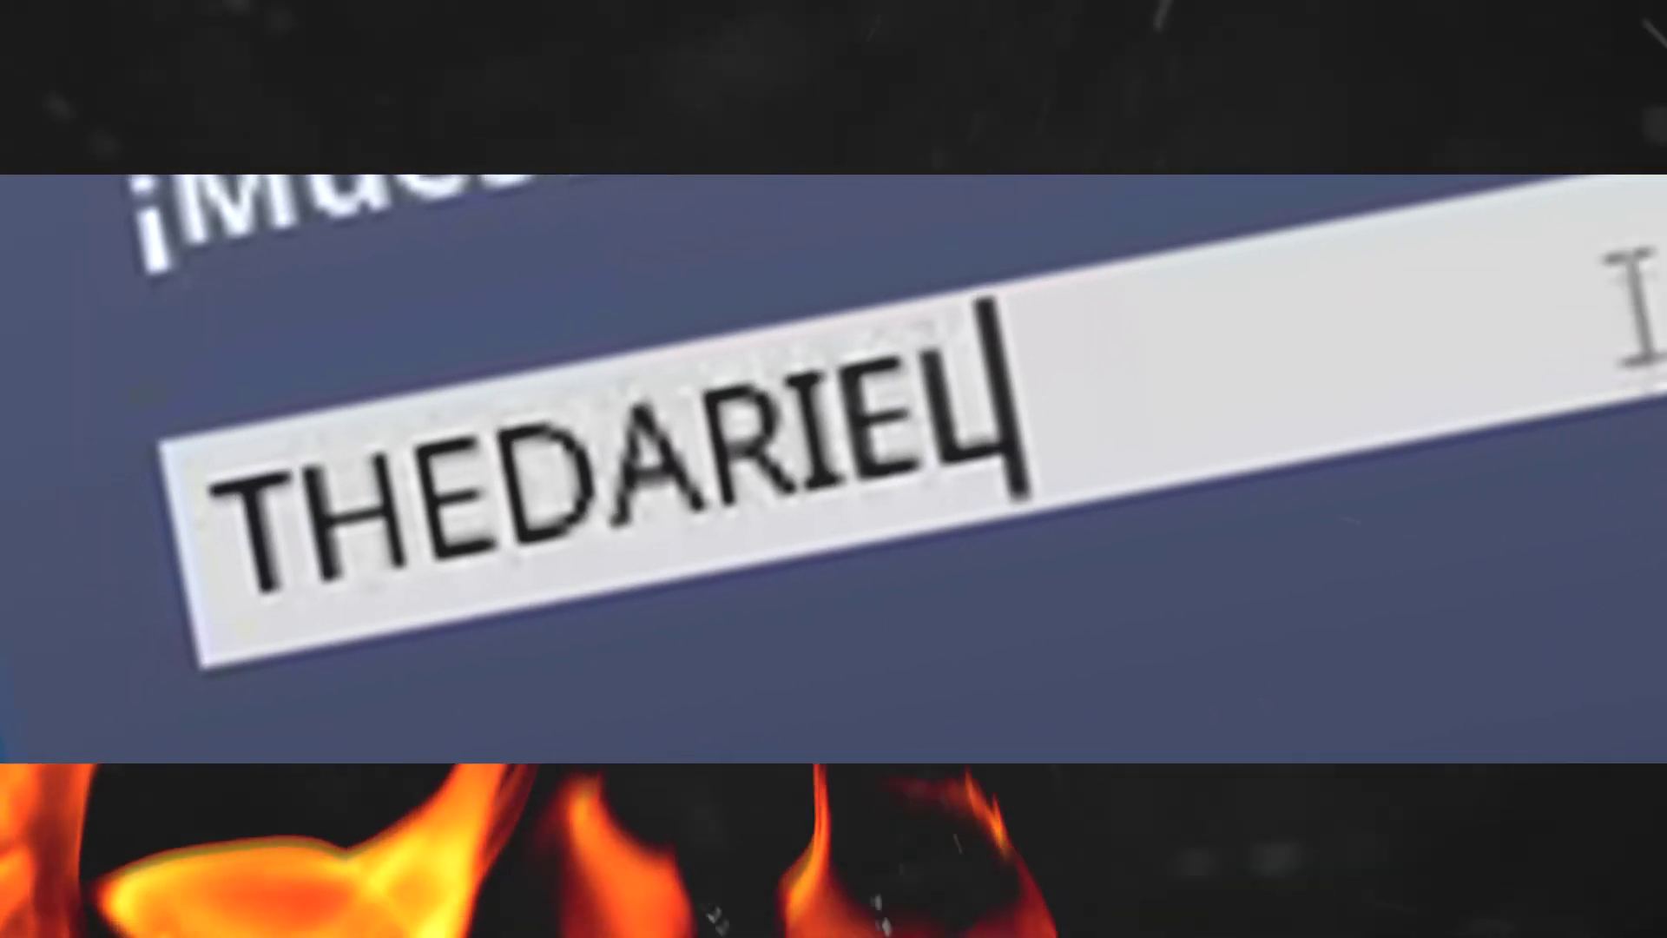